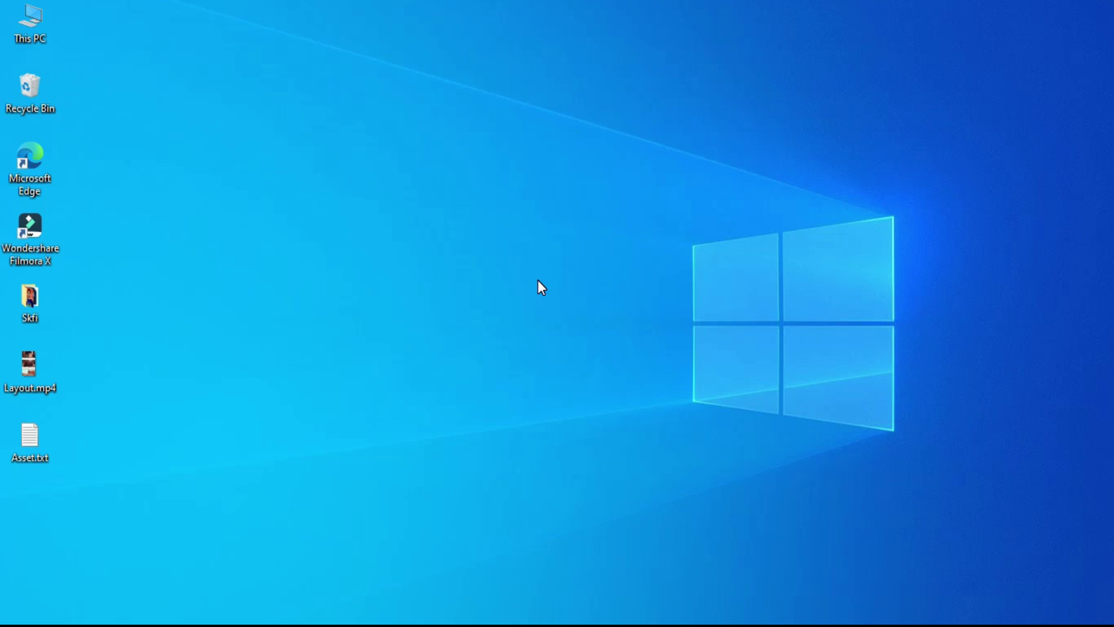
# - Open Asset.txt in Notepad and copy the whole Google Drive folder URL it contains
pyautogui.doubleClick(30, 438)
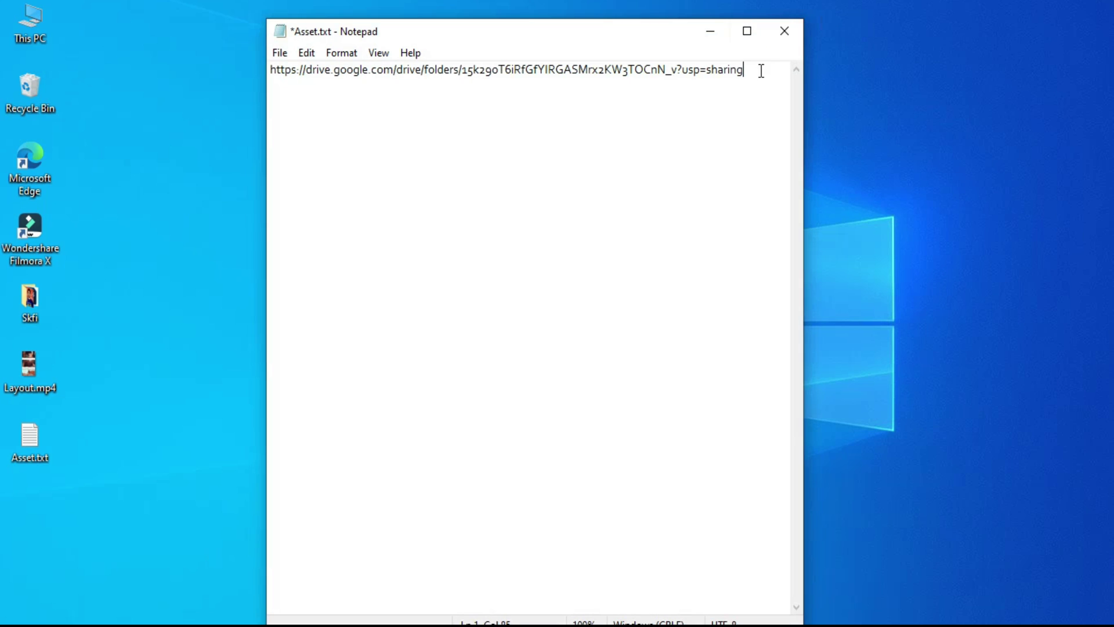
pyautogui.moveTo(762, 71); pyautogui.dragTo(263, 72)
pyautogui.rightClick(374, 75)
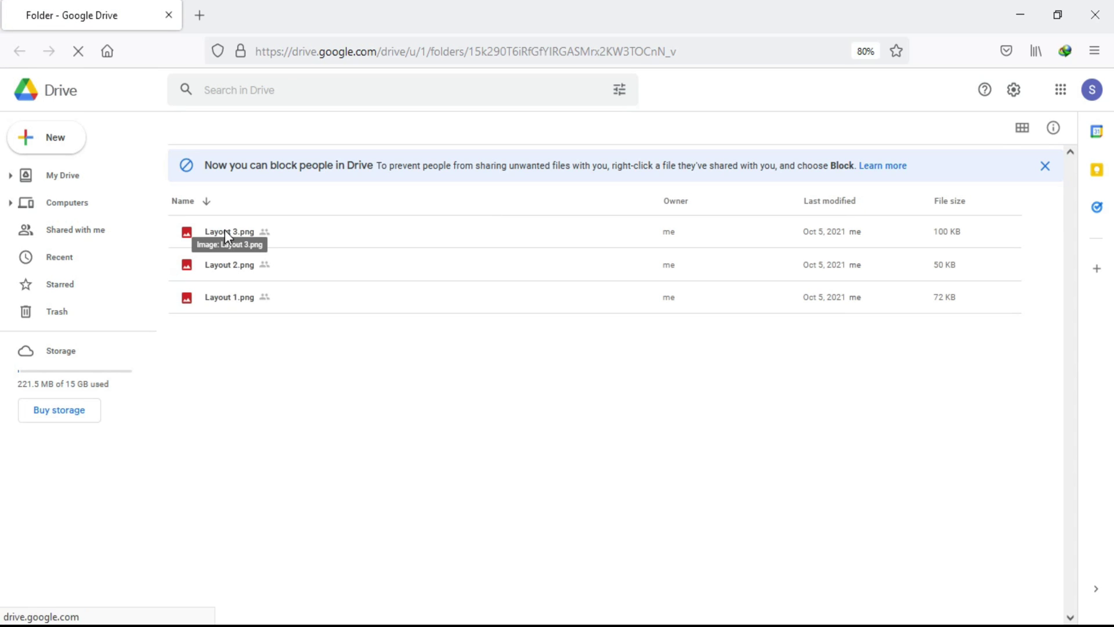
# - Download Layout 3.png, Layout 2.png and Layout 1.png from the shared Drive folder
pyautogui.rightClick(237, 199)
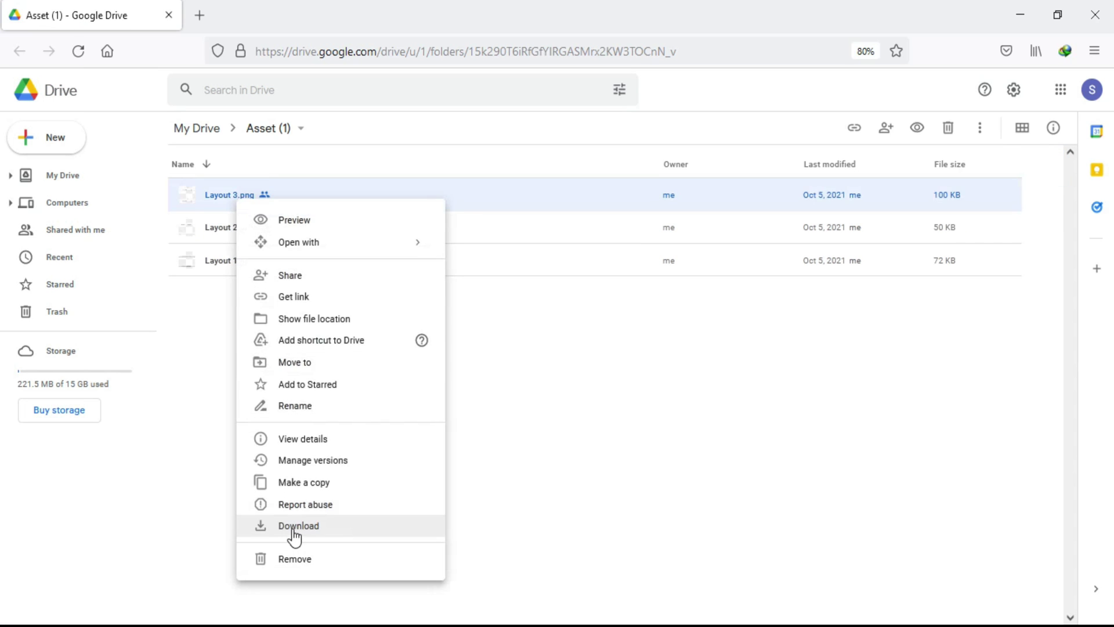
pyautogui.rightClick(219, 228)
pyautogui.rightClick(218, 223)
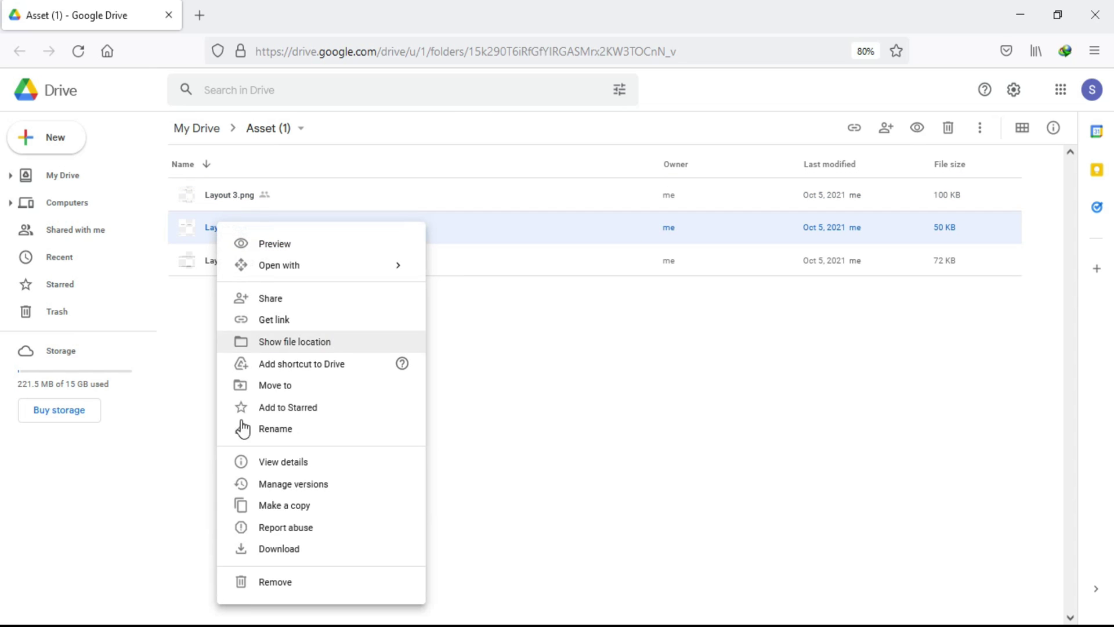
pyautogui.rightClick(595, 267)
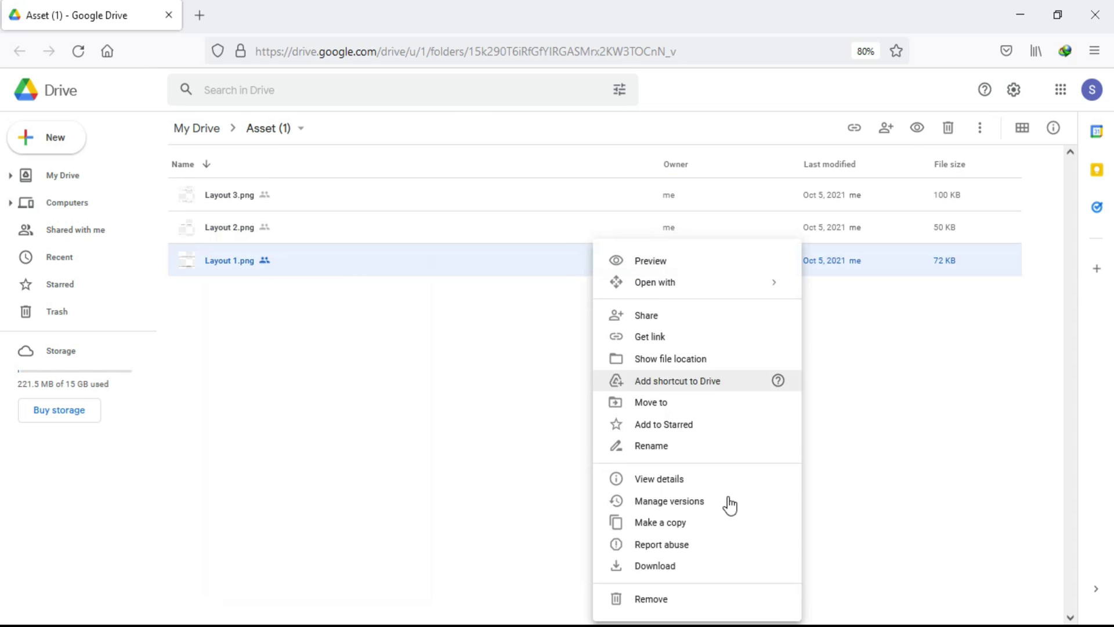
pyautogui.click(442, 531)
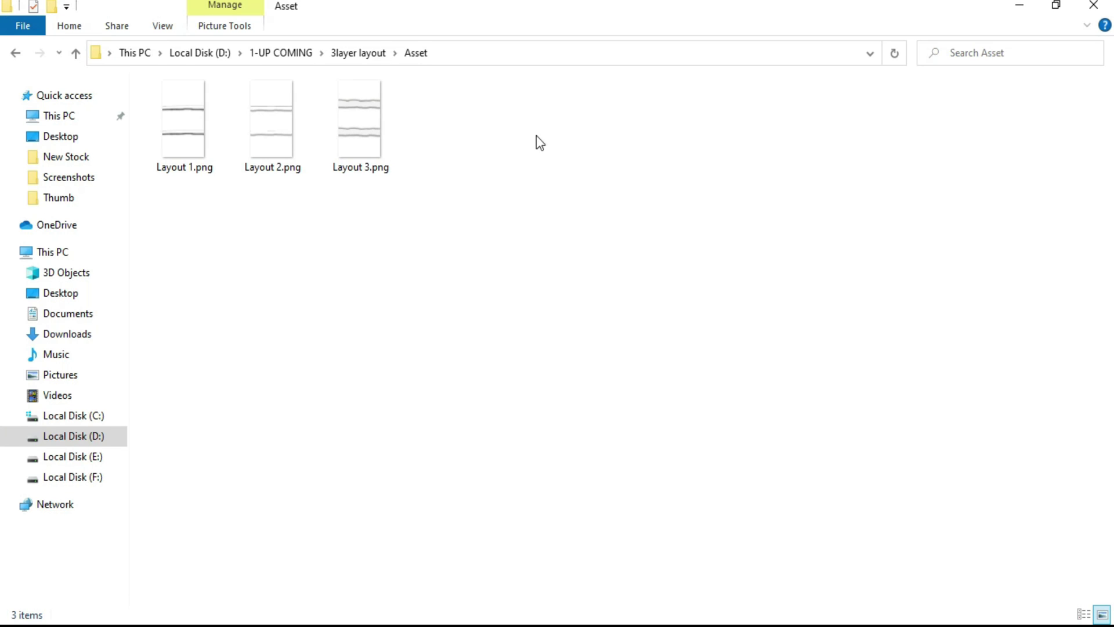
# - Select the three Layout PNGs in the local Asset folder under 3layer layout
pyautogui.moveTo(510, 137); pyautogui.dragTo(218, 154)
pyautogui.click(289, 268)
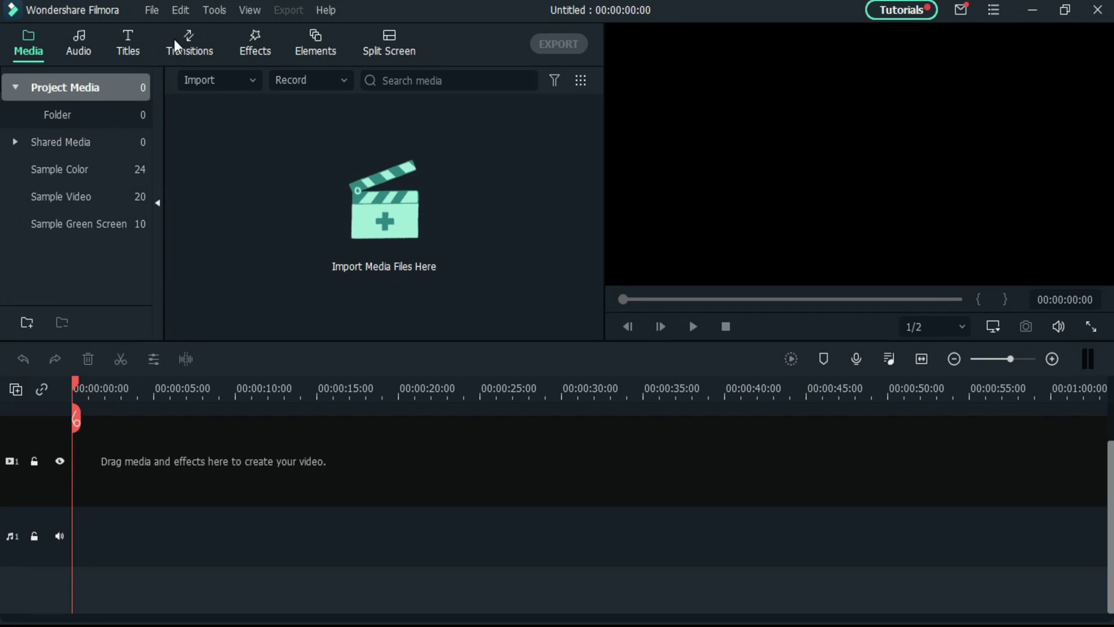
# - Set the project aspect ratio to 9:16 (Portrait), giving 1080 x 1920 at 25 fps
pyautogui.click(155, 13)
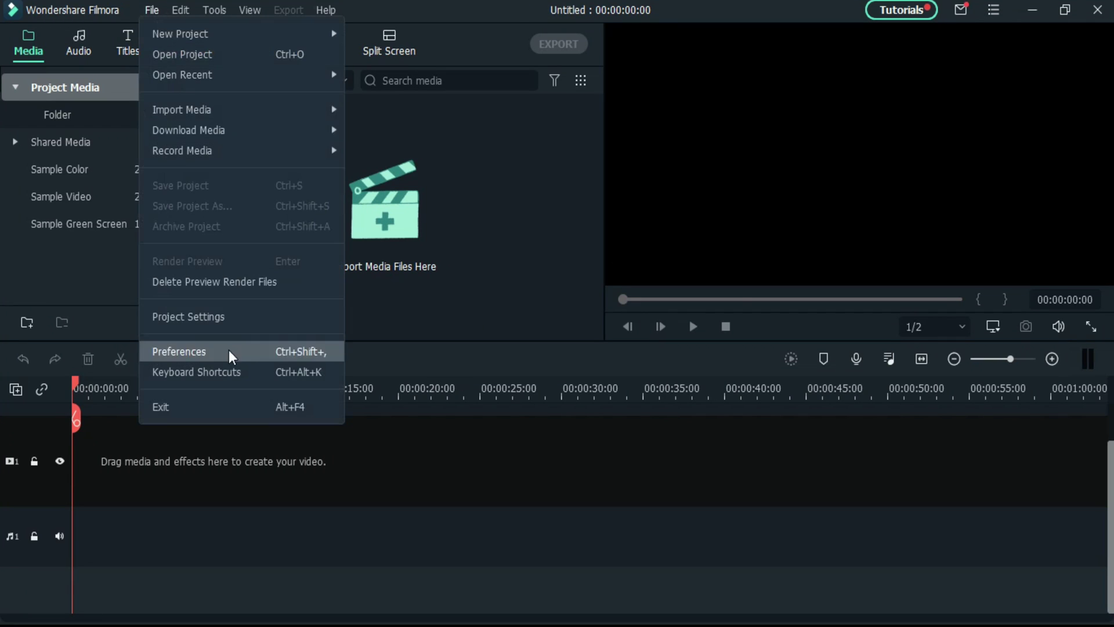
pyautogui.click(223, 319)
pyautogui.click(583, 218)
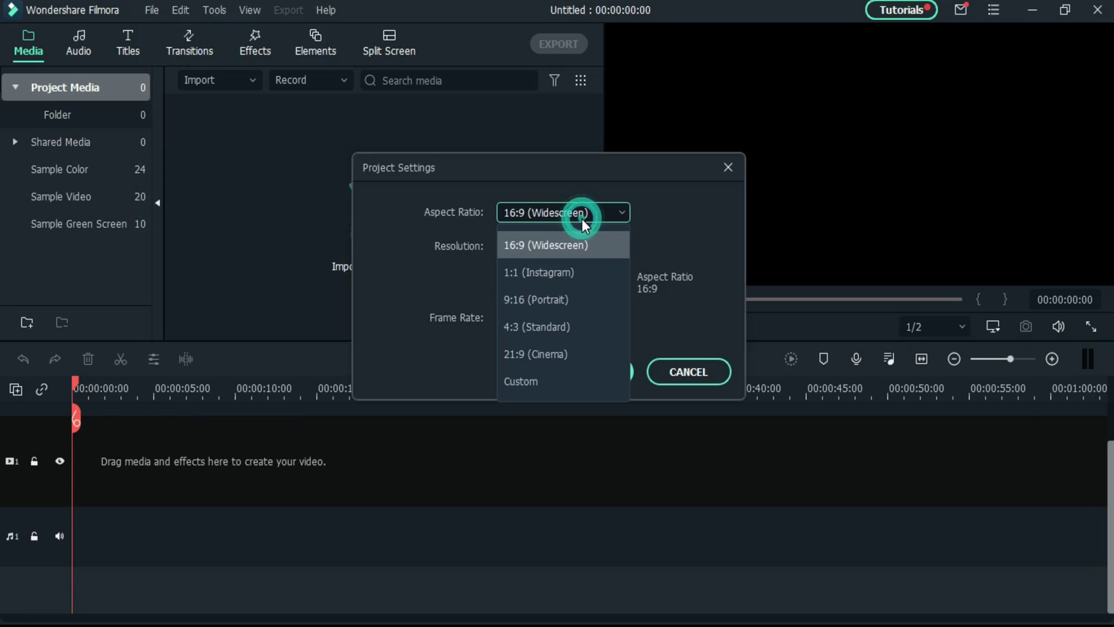
pyautogui.click(520, 302)
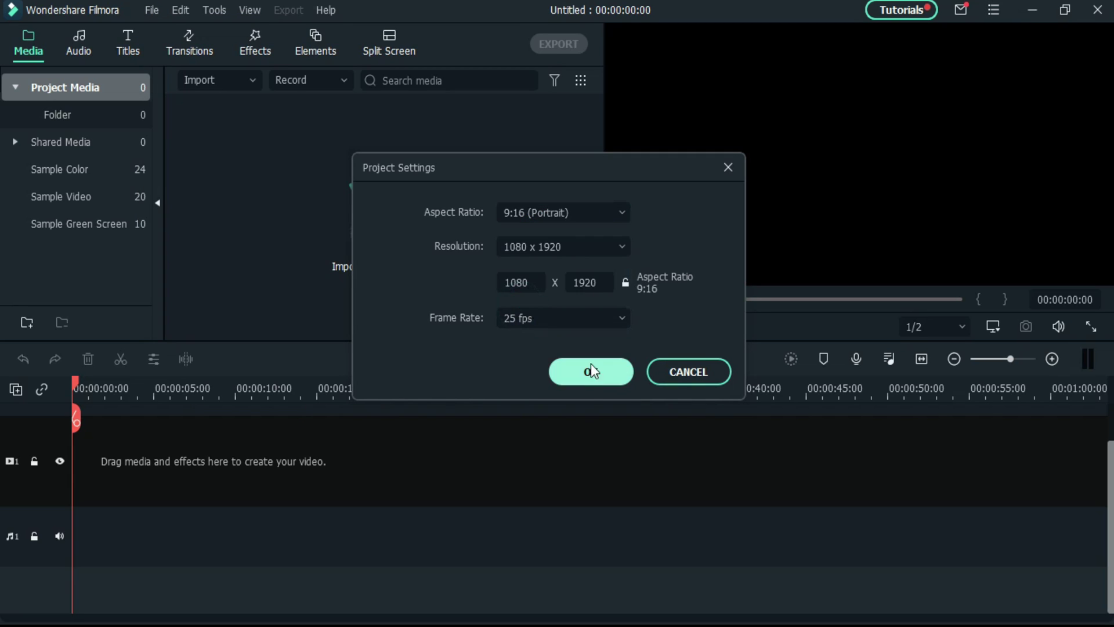
pyautogui.click(587, 371)
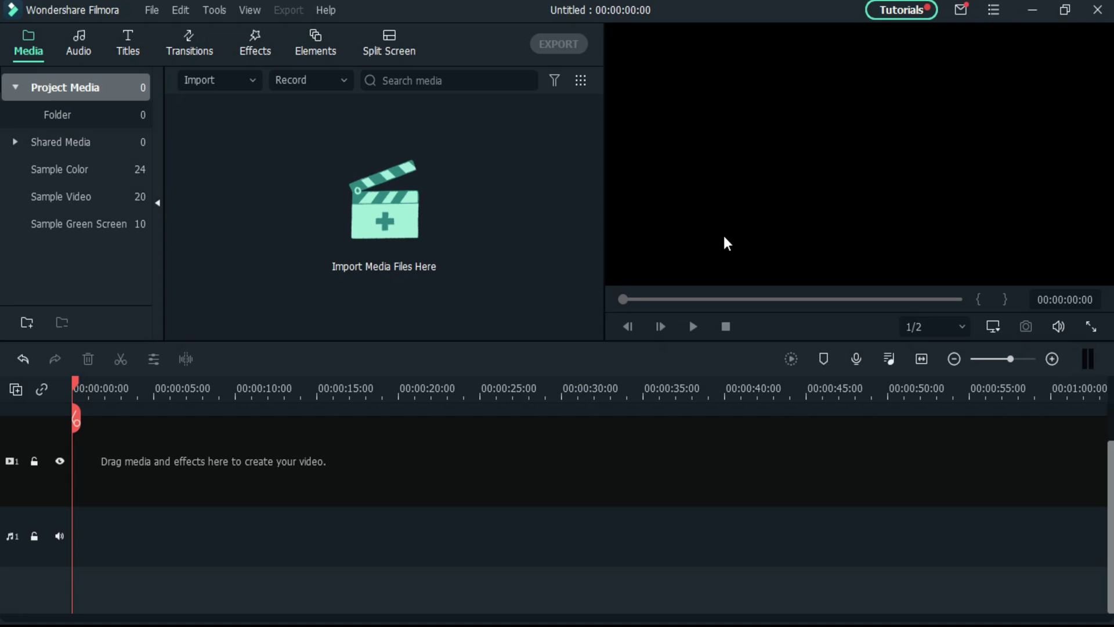
# - Add Layout 3.png from Explorer and three stock videos, including IstanbulMarkets.mp4, to the media library
pyautogui.hotkey('alt', 'Tab')
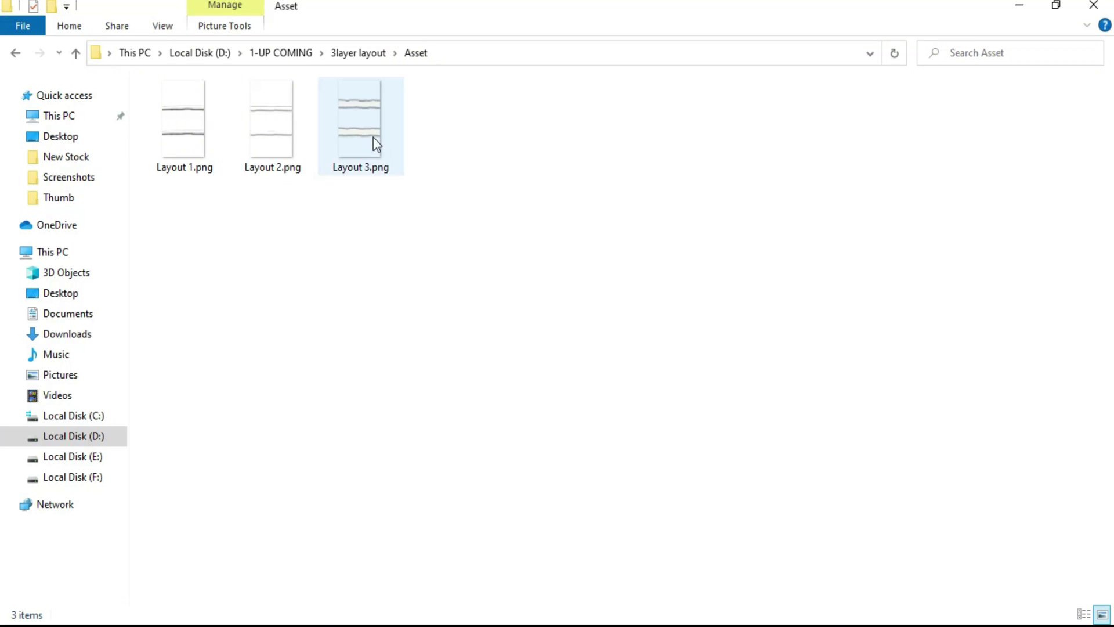
pyautogui.moveTo(374, 139); pyautogui.dragTo(371, 287)
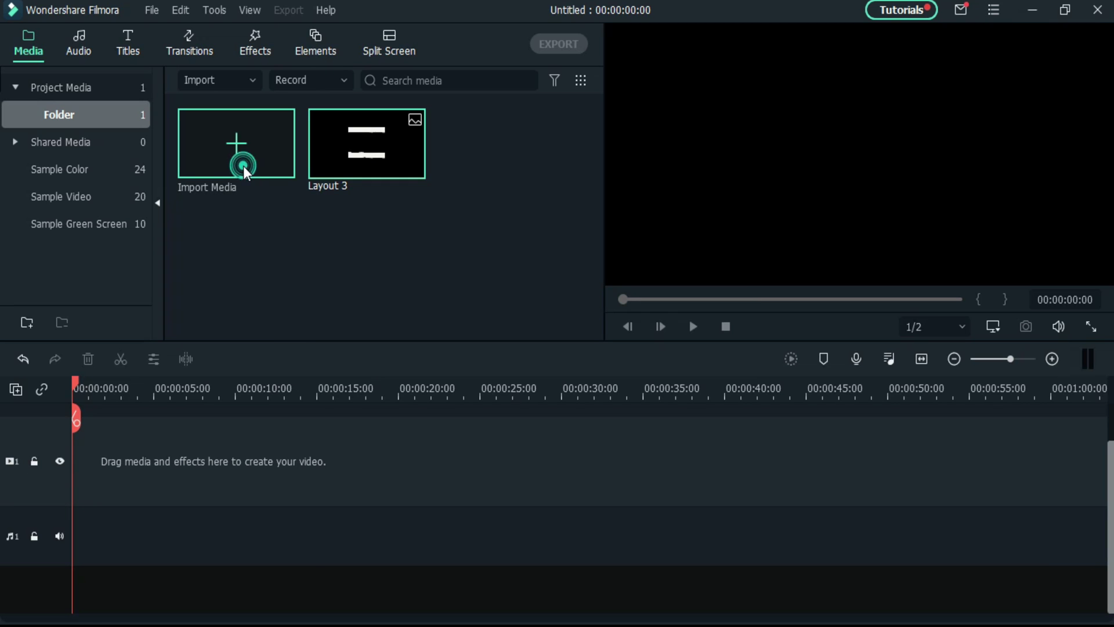
pyautogui.click(244, 171)
pyautogui.keyDown('ctrl'); pyautogui.click(867, 315); pyautogui.keyUp('ctrl')
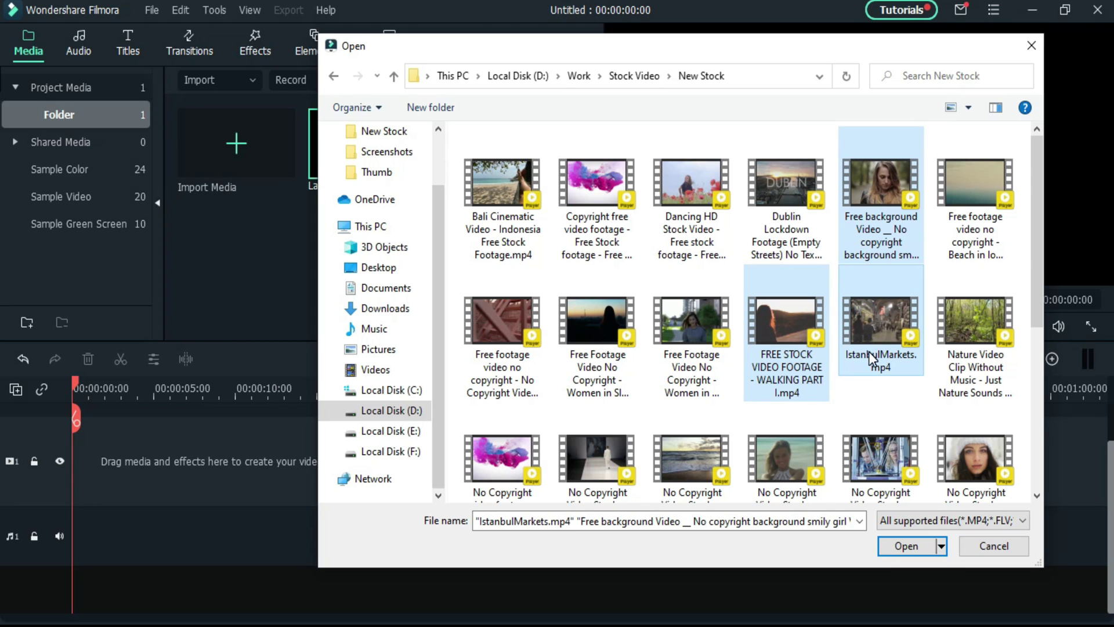
pyautogui.click(906, 546)
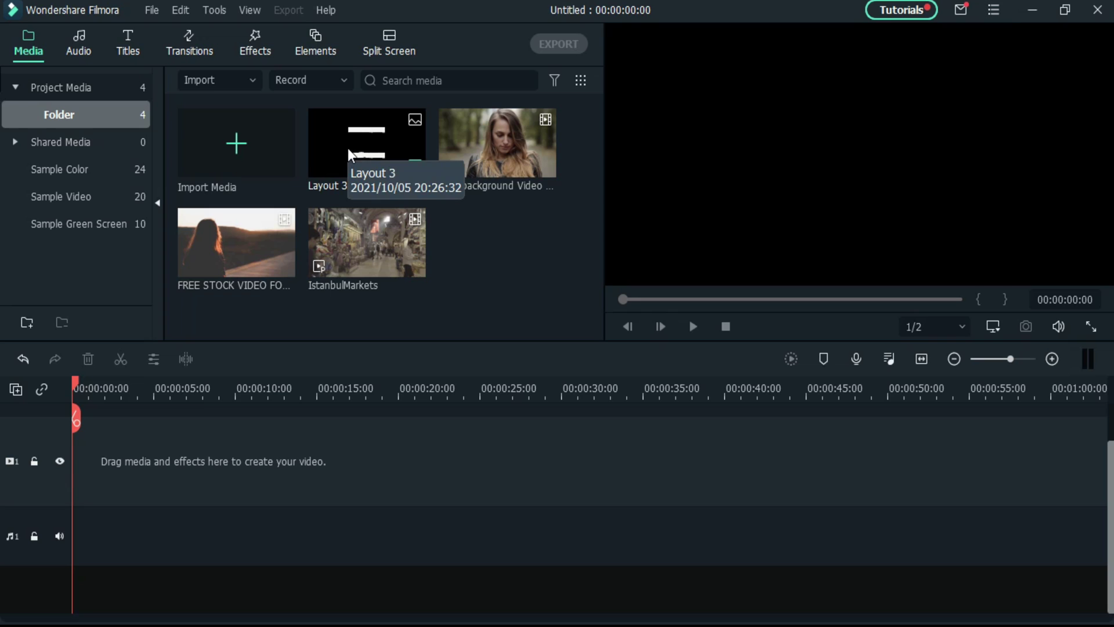
# - Place Layout 3 on the timeline, extend it to about 47 seconds, and raise it to track 4
pyautogui.moveTo(349, 152); pyautogui.dragTo(124, 458)
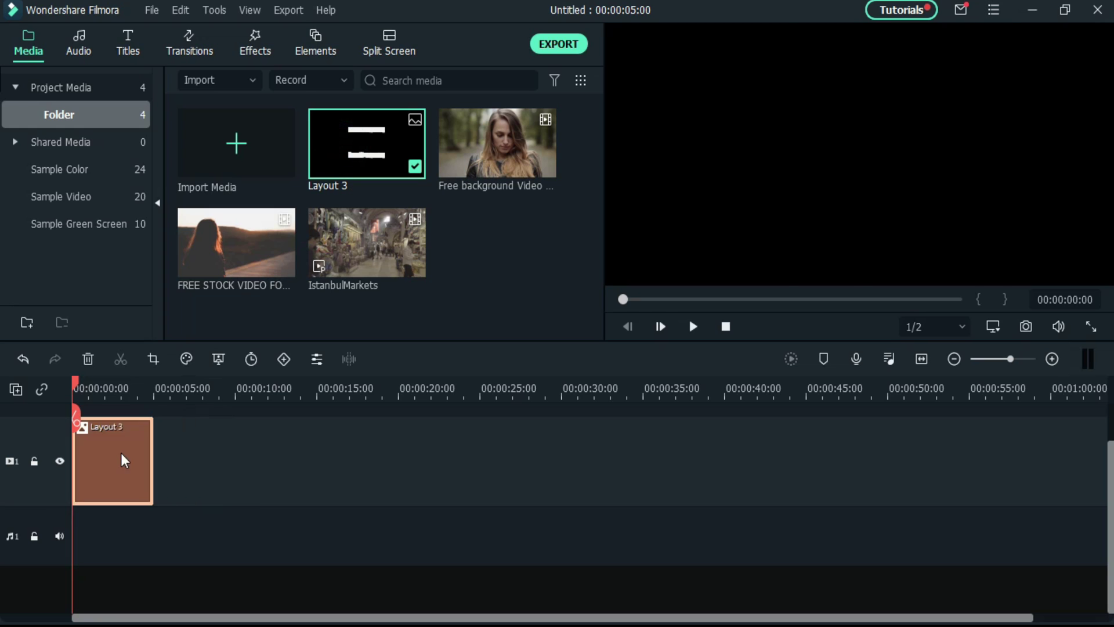
pyautogui.moveTo(423, 341); pyautogui.dragTo(427, 216)
pyautogui.moveTo(152, 463); pyautogui.dragTo(852, 460)
pyautogui.moveTo(464, 462); pyautogui.dragTo(418, 356)
pyautogui.click(58, 459)
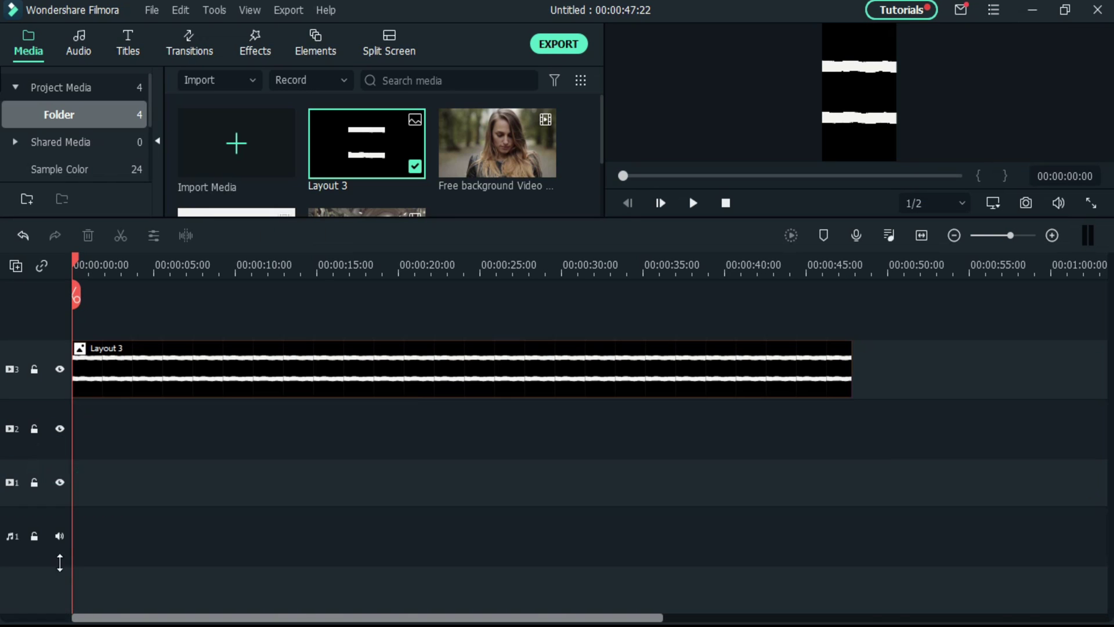
pyautogui.moveTo(60, 509); pyautogui.dragTo(60, 520)
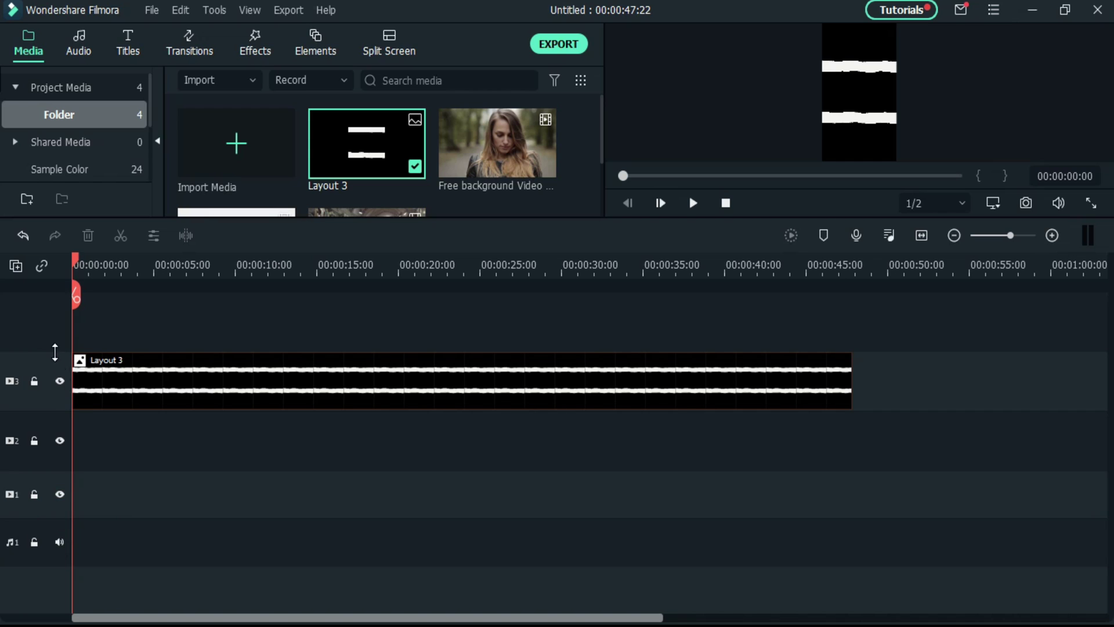
pyautogui.moveTo(162, 401); pyautogui.dragTo(160, 347)
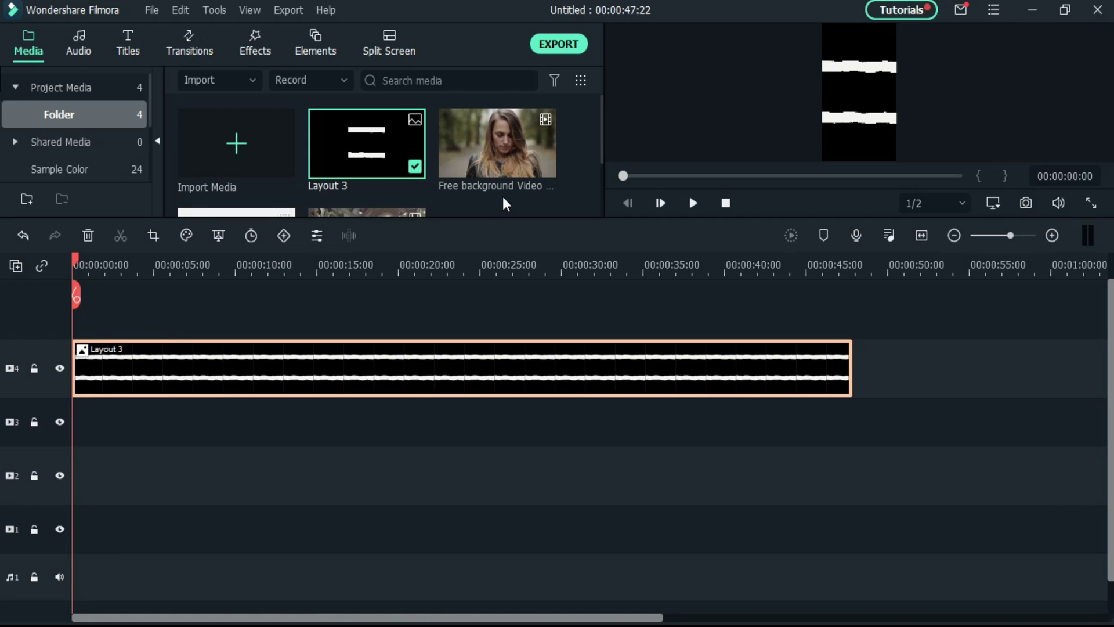
pyautogui.scroll(-2, 499, 186)
pyautogui.scroll(2, 480, 167)
# - Put the girl clip on track 1, keeping 1080 x 1920 settings, and the sunset clip on track 2
pyautogui.moveTo(481, 157); pyautogui.dragTo(134, 513)
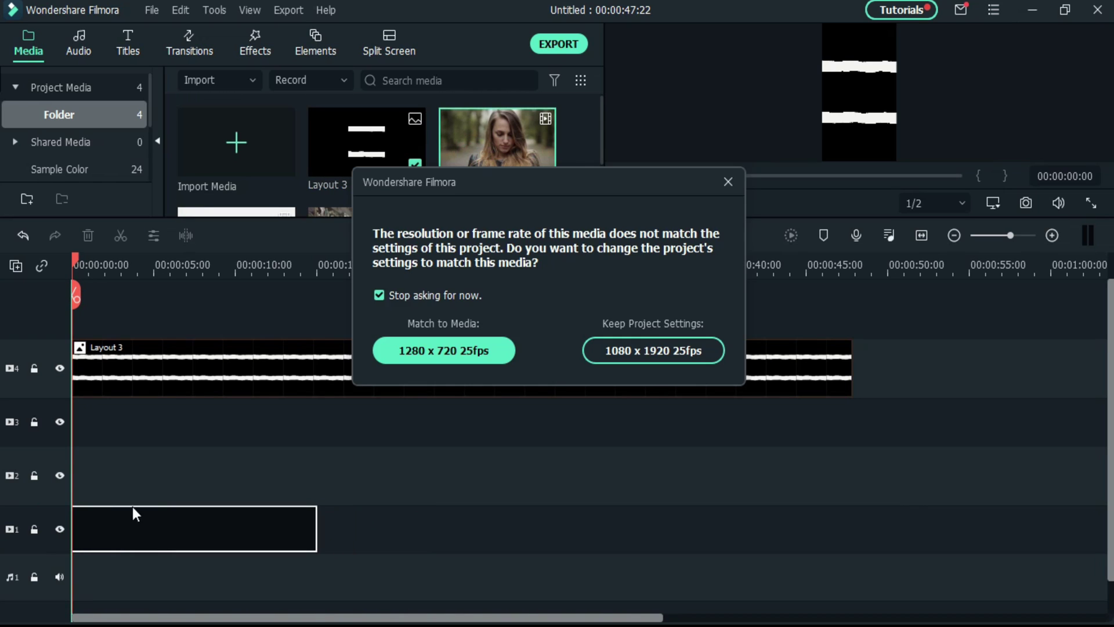
pyautogui.click(653, 351)
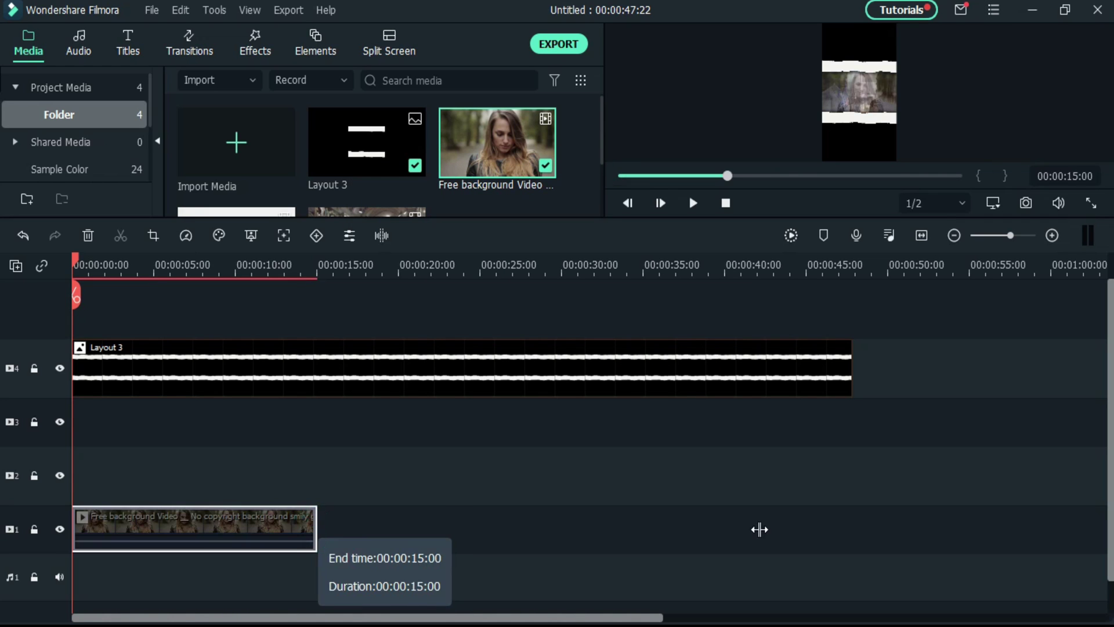
pyautogui.moveTo(847, 377); pyautogui.dragTo(668, 393)
pyautogui.scroll(-2, 286, 181)
pyautogui.moveTo(286, 182); pyautogui.dragTo(36, 488)
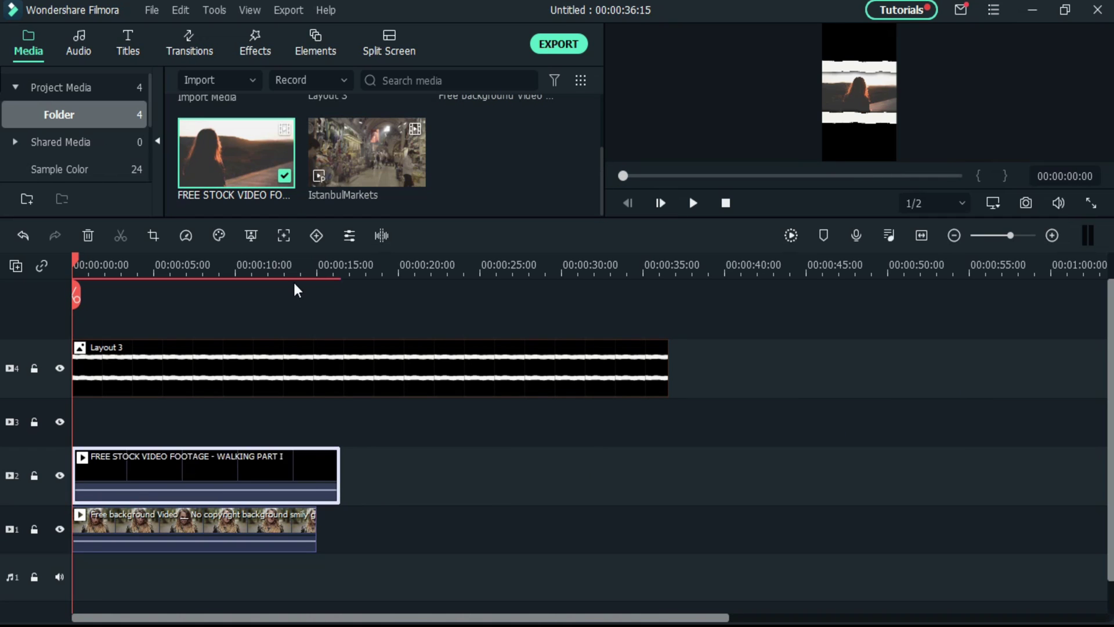
# - Lock and hide track 2, lock Layout 3, and move the girl clip into the bottom band
pyautogui.click(34, 476)
pyautogui.click(60, 477)
pyautogui.click(857, 146)
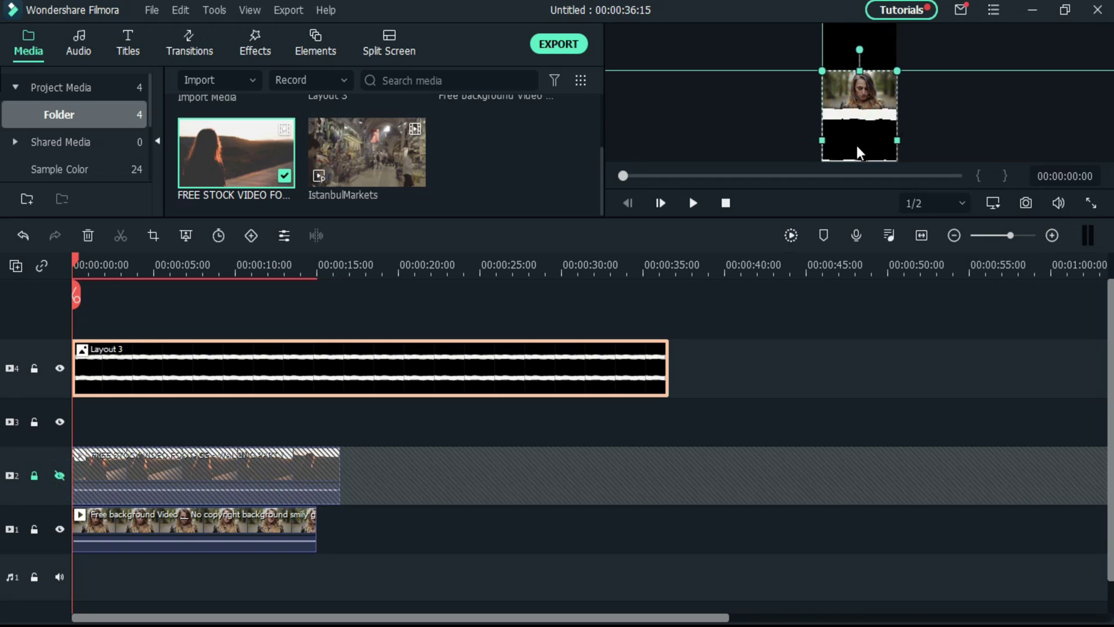
pyautogui.click(34, 368)
pyautogui.click(859, 144)
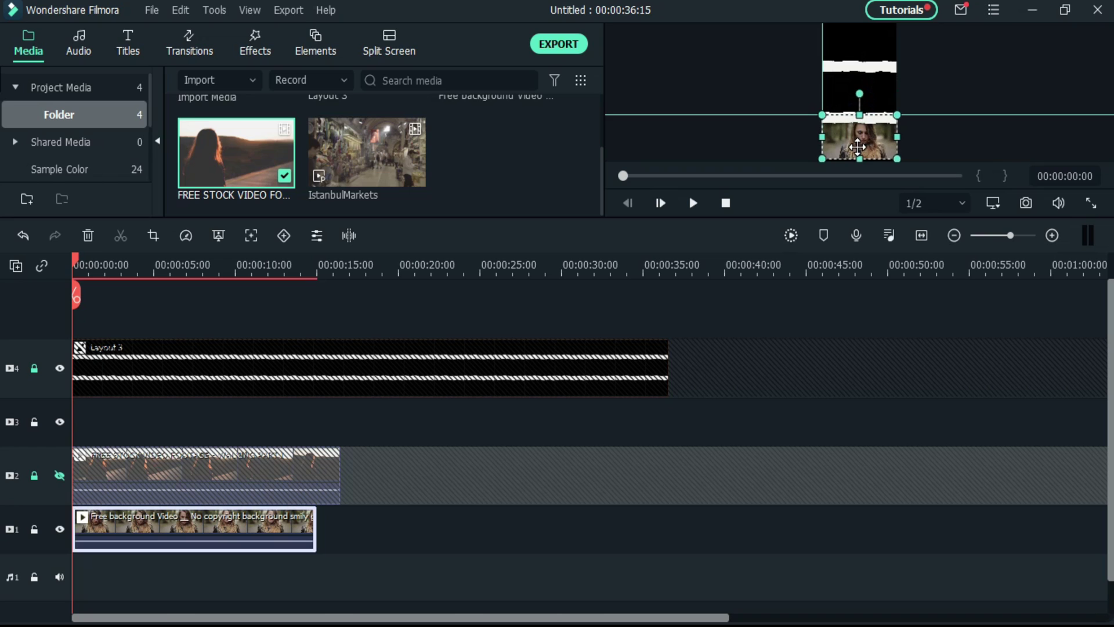
pyautogui.moveTo(857, 147); pyautogui.dragTo(858, 149)
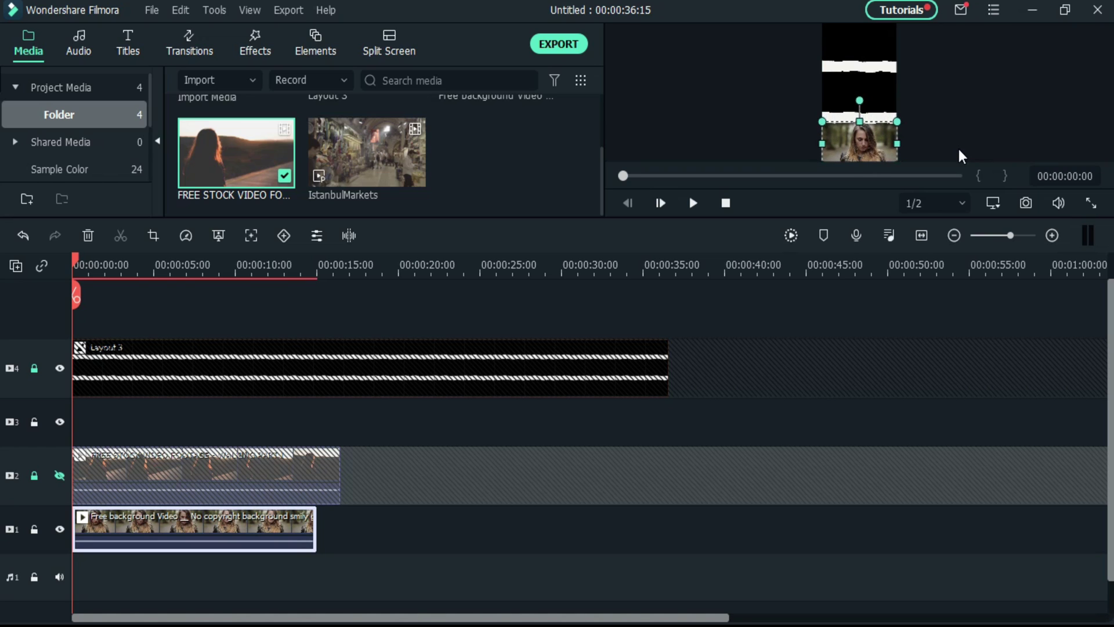
pyautogui.click(954, 148)
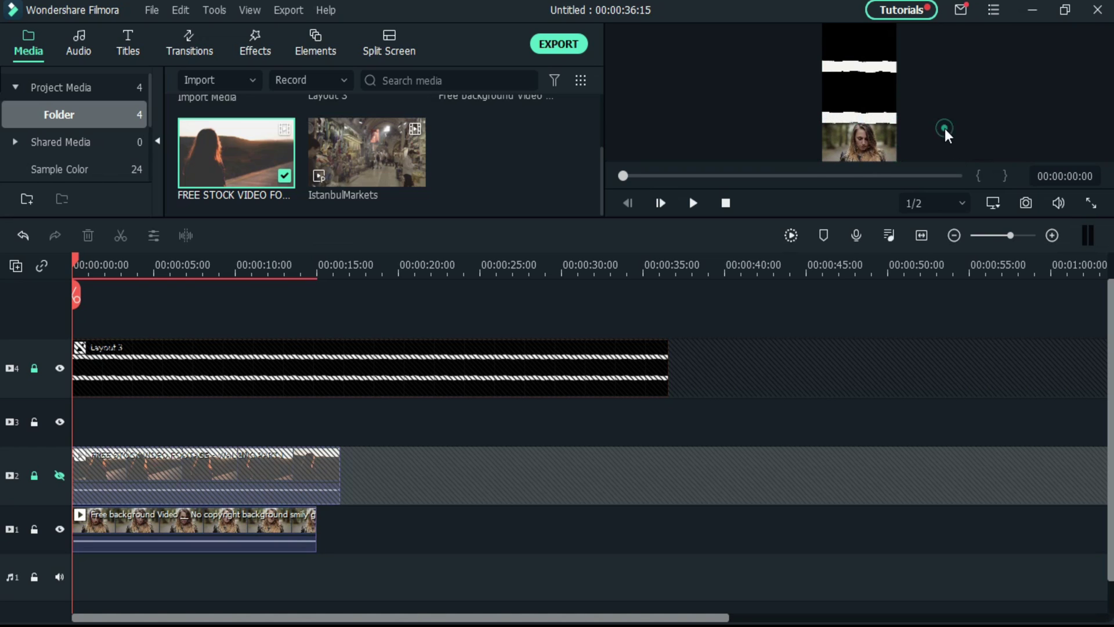
# - Restore and relock track 2, then place IstanbulMarkets on track 3 in the top band
pyautogui.click(59, 475)
pyautogui.click(35, 475)
pyautogui.click(275, 486)
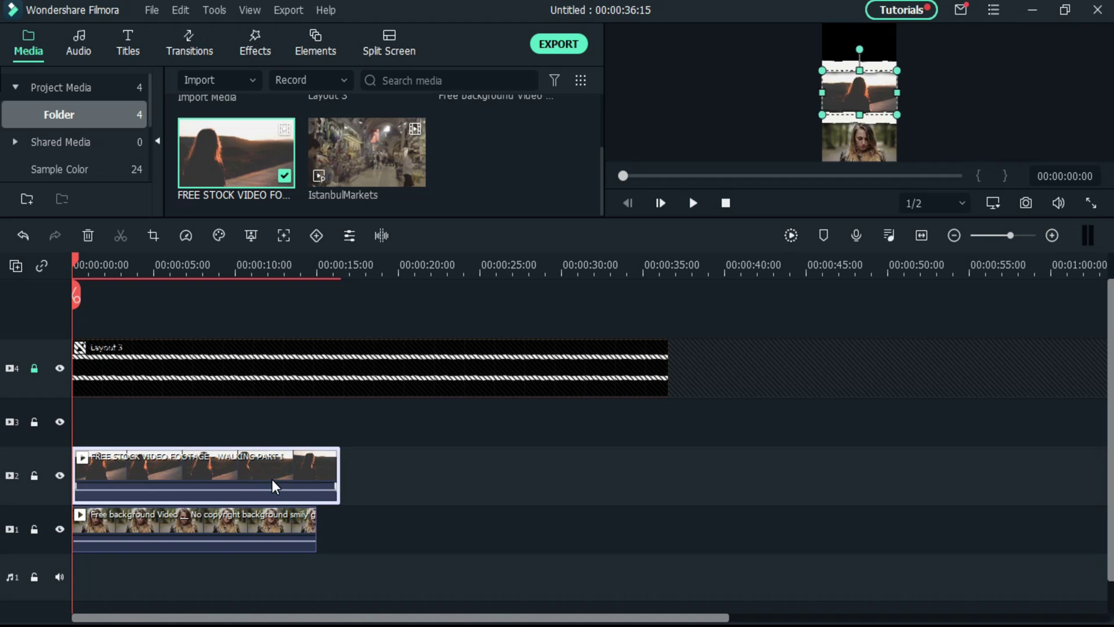
pyautogui.click(35, 476)
pyautogui.moveTo(367, 152)
pyautogui.mouseDown()
pyautogui.moveTo(360, 308)
pyautogui.moveTo(144, 428)
pyautogui.moveTo(156, 433)
pyautogui.mouseUp()
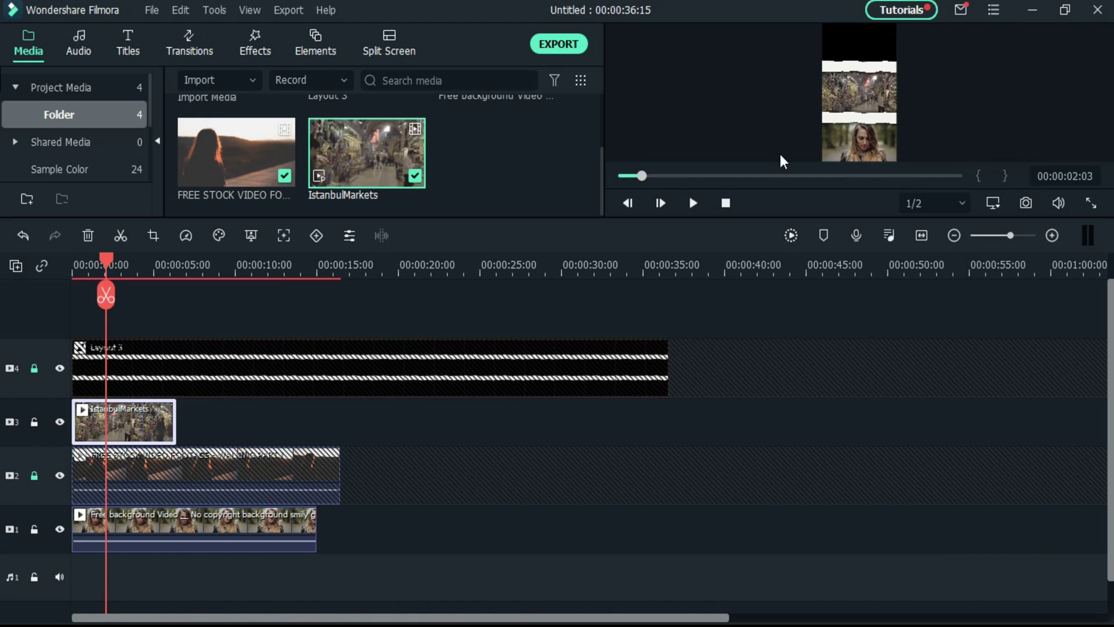
pyautogui.moveTo(869, 90); pyautogui.dragTo(873, 47)
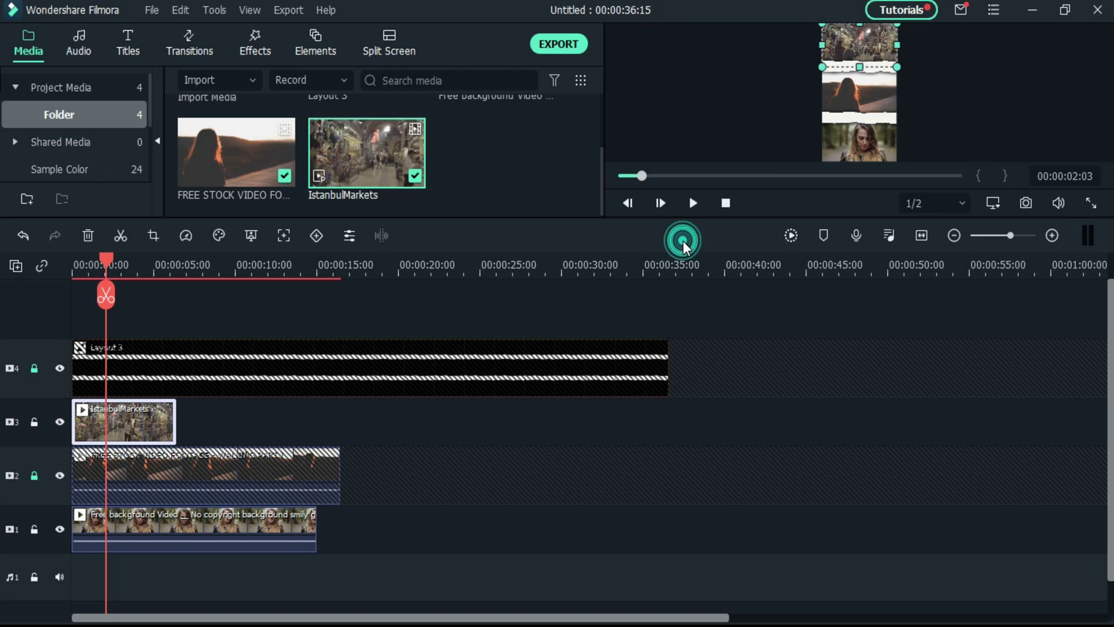
# - Unlock the walking clip's track and preview the layout full-screen, pausing at 17:13
pyautogui.click(34, 475)
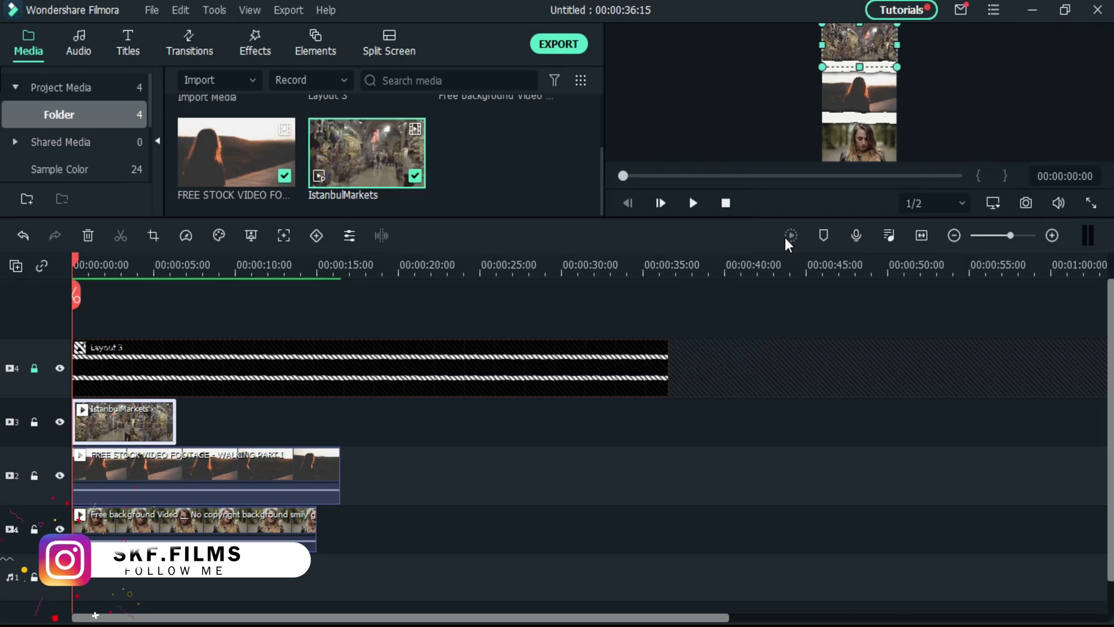
pyautogui.click(1091, 204)
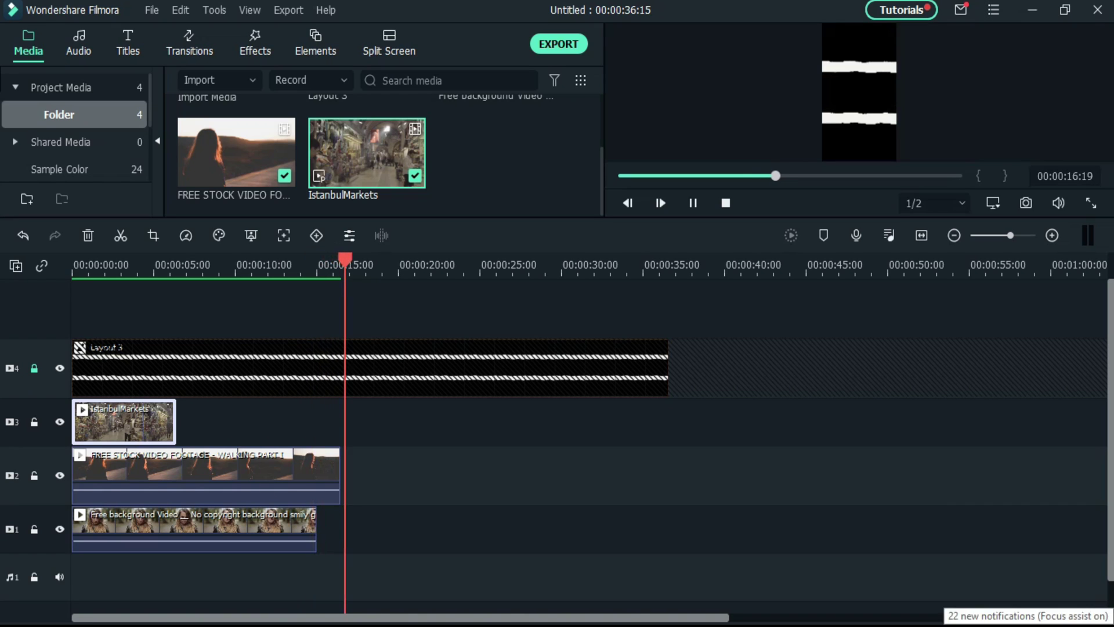
pyautogui.press('space')
# - Unlock the Layout 3 track and trim Layout 3 to end with the walking clip
pyautogui.click(35, 368)
pyautogui.click(586, 375)
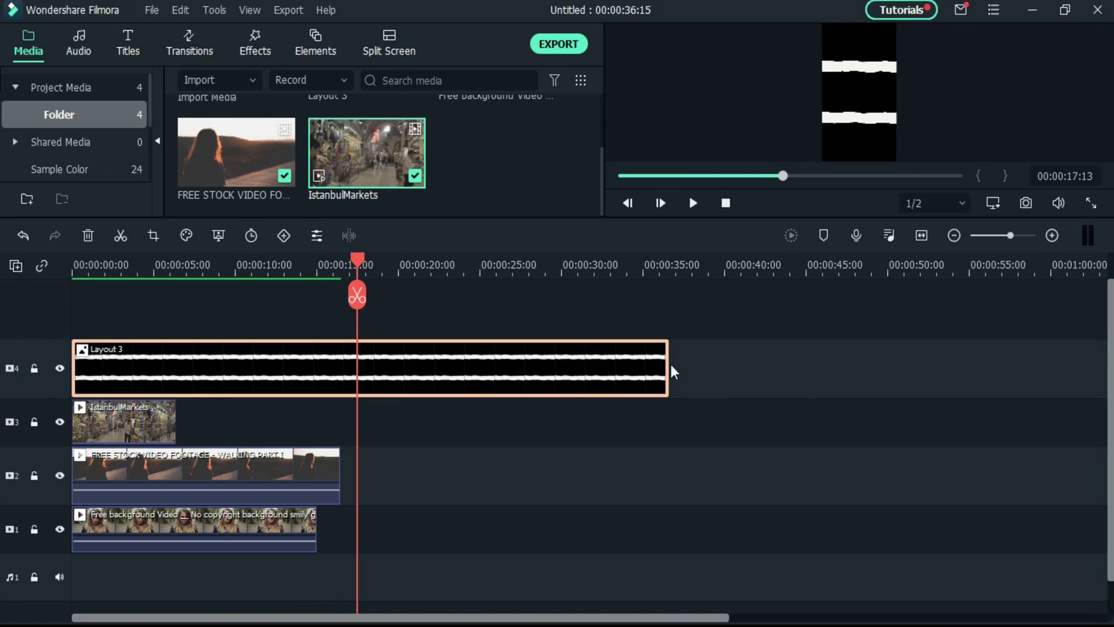
pyautogui.moveTo(668, 372); pyautogui.dragTo(343, 411)
pyautogui.click(921, 235)
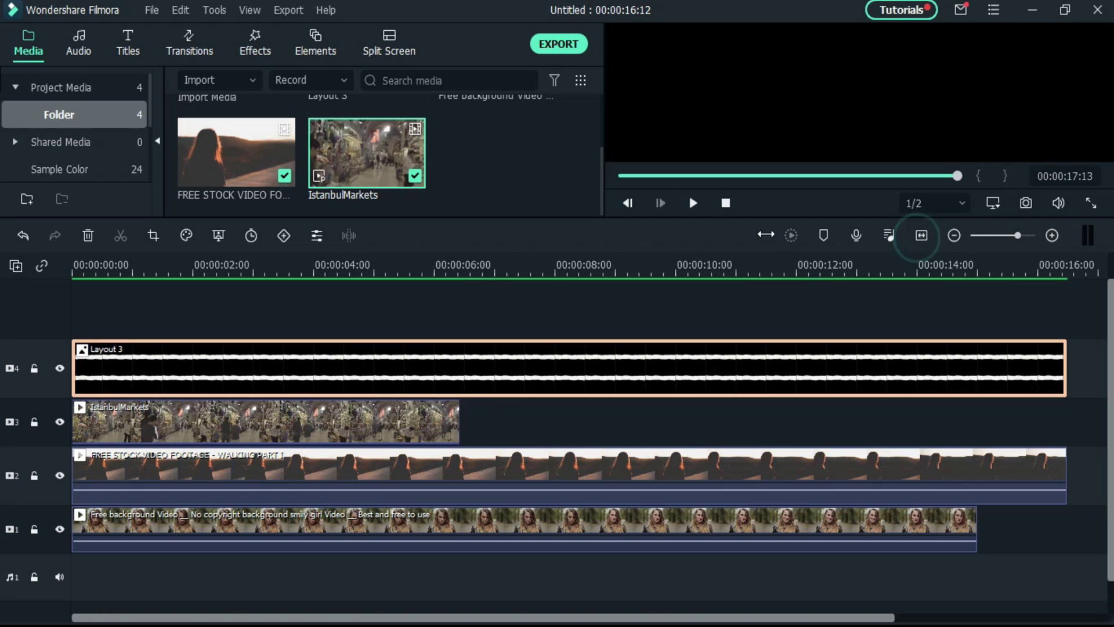
# - Add the downloaded 'With you' music to the audio track, trimmed to end at 17:13
pyautogui.click(79, 45)
pyautogui.click(59, 115)
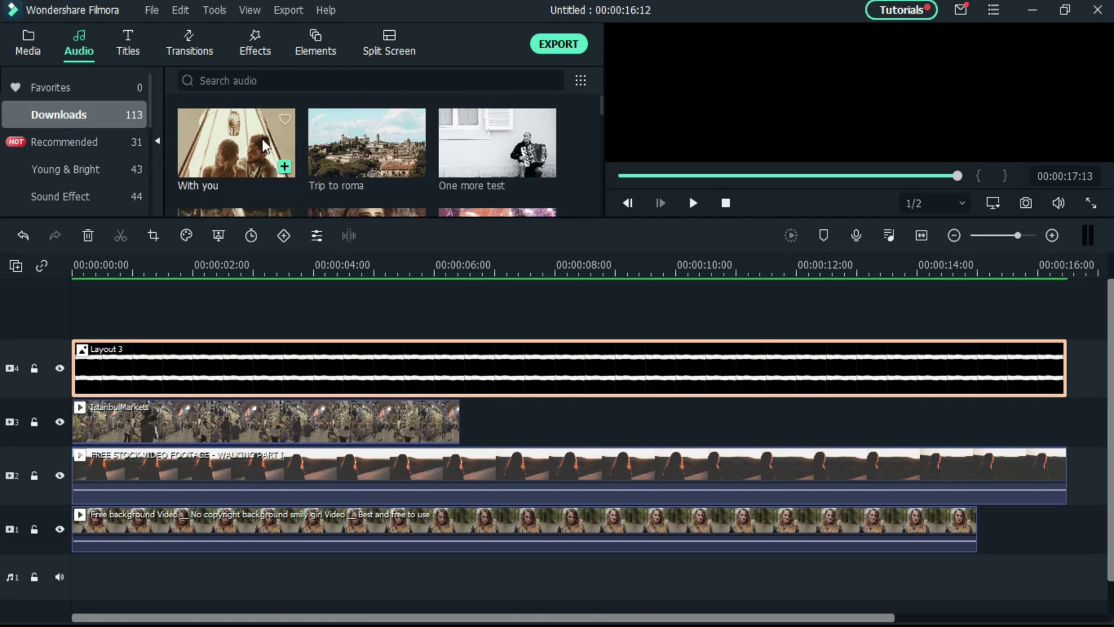
pyautogui.moveTo(195, 333); pyautogui.dragTo(73, 576)
pyautogui.click(922, 235)
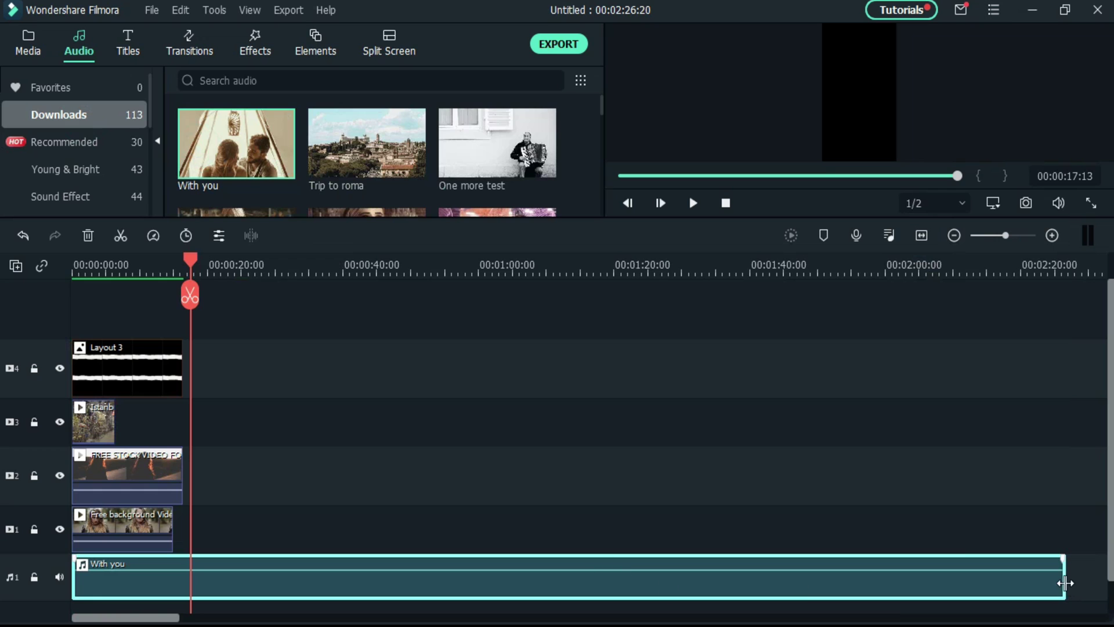
pyautogui.moveTo(1065, 583); pyautogui.dragTo(185, 598)
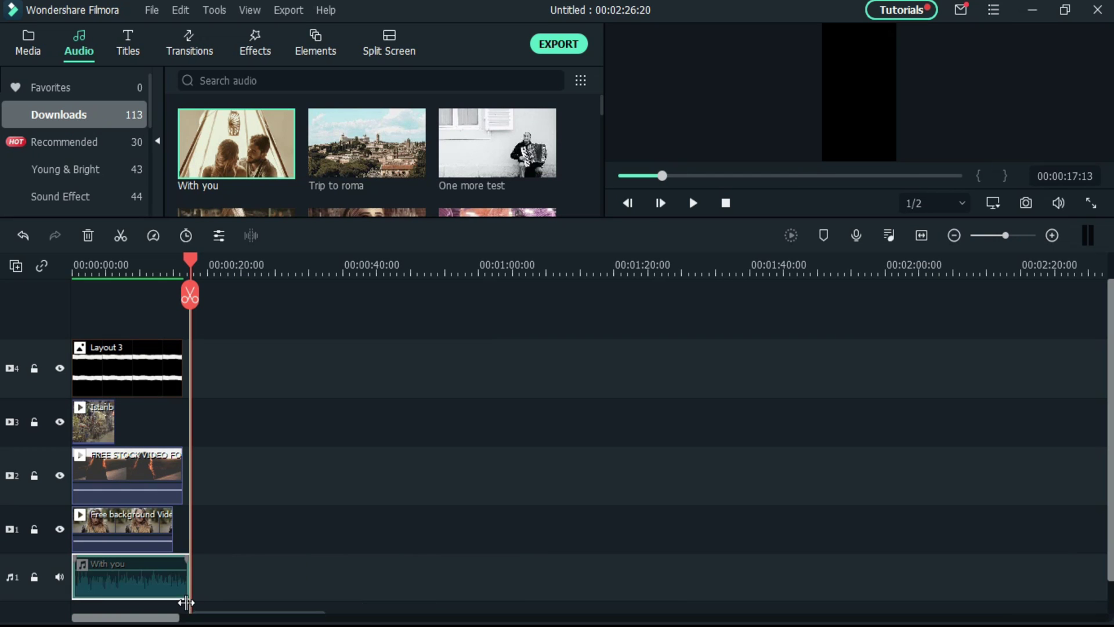
pyautogui.click(923, 236)
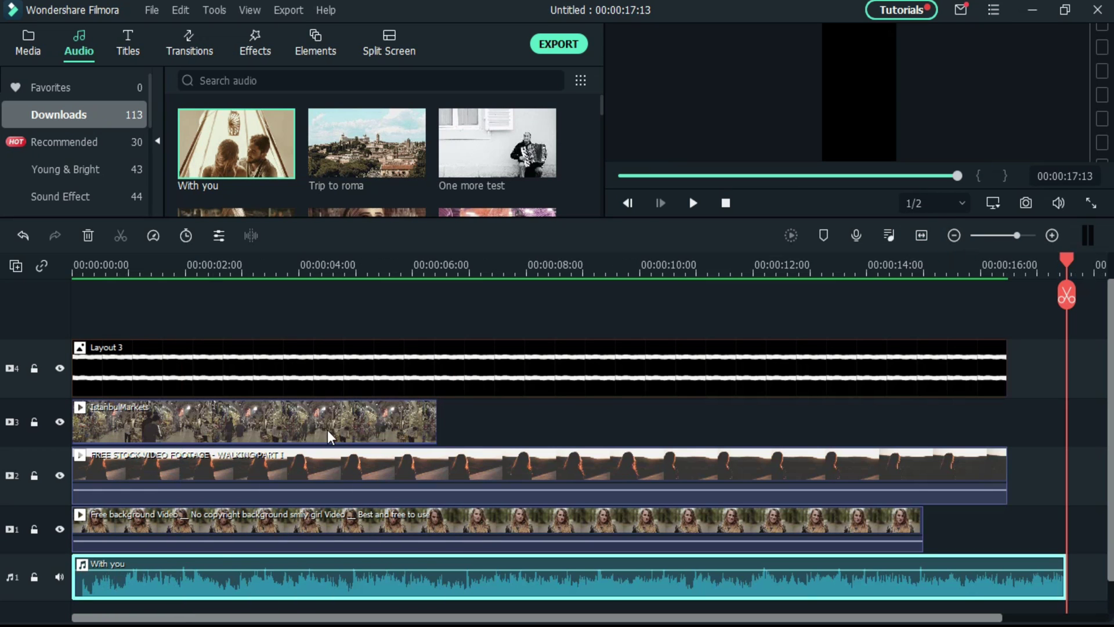
# - Browse the Favourite and Custom title categories, previewing the saved Layout title
pyautogui.click(126, 44)
pyautogui.click(89, 94)
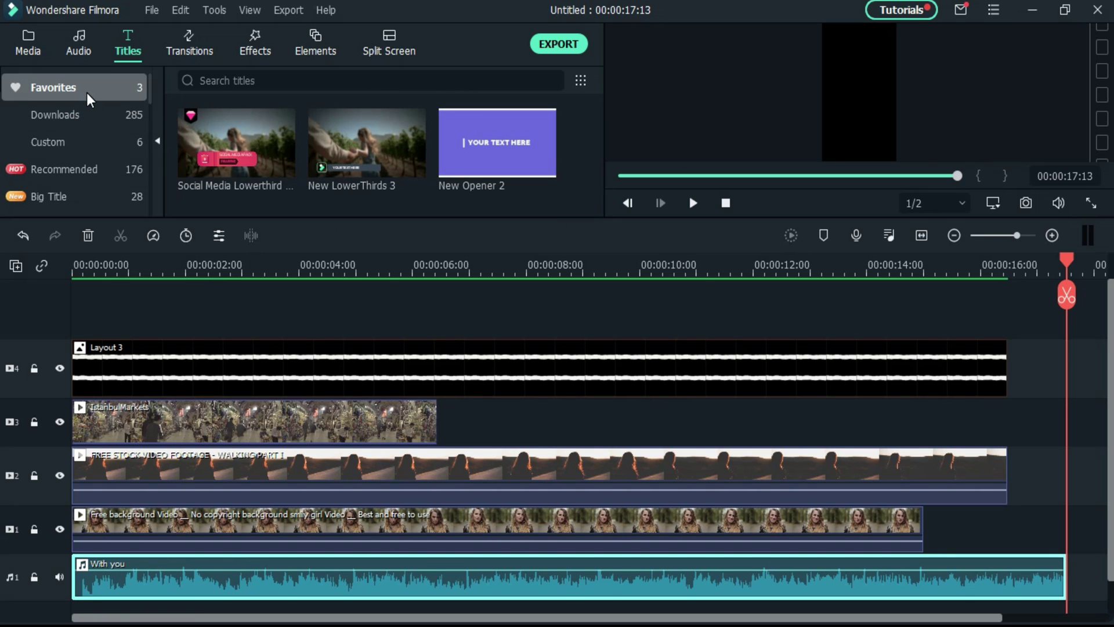
pyautogui.click(64, 142)
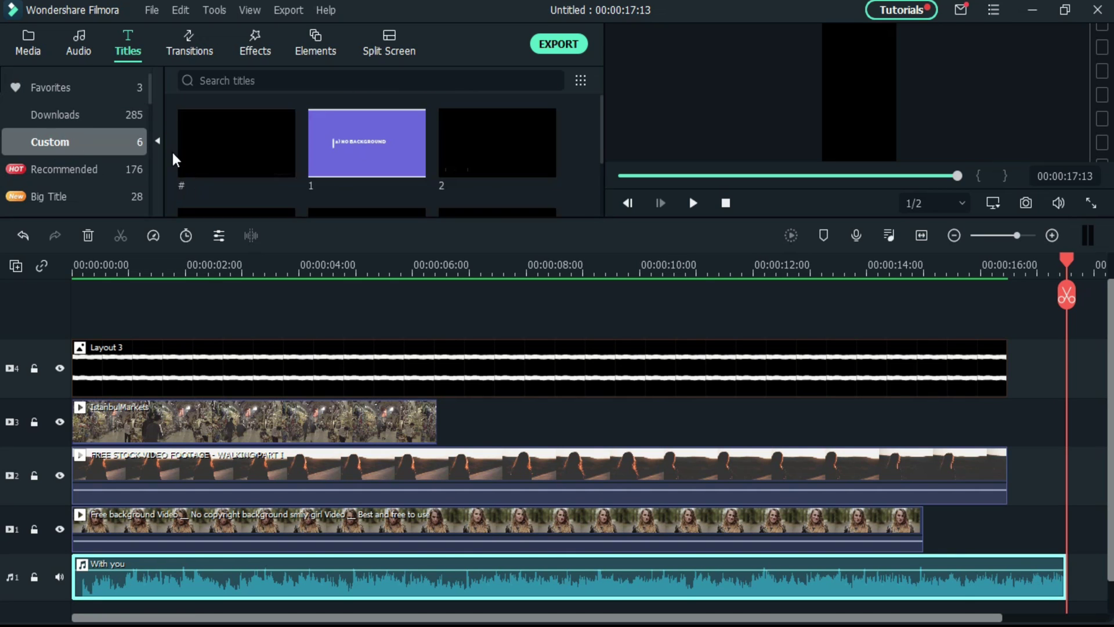
pyautogui.scroll(-2, 559, 198)
pyautogui.click(355, 157)
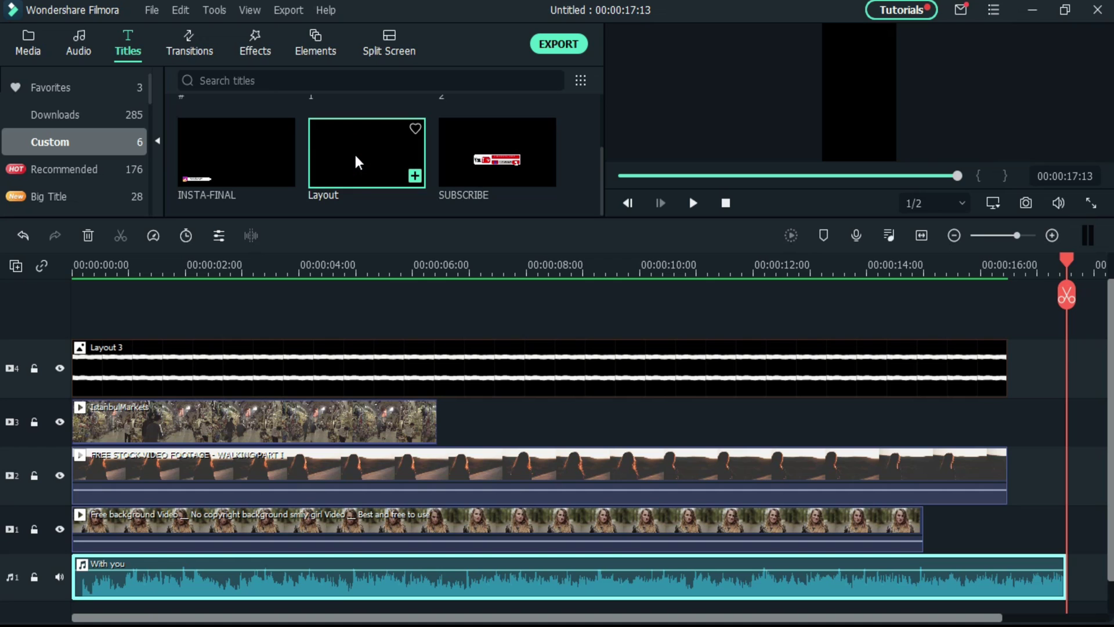
# - Drag Basic 1 onto new track 5, extend it to Layout 3's end, and open its text editor
pyautogui.click(80, 117)
pyautogui.moveTo(276, 170); pyautogui.dragTo(298, 291)
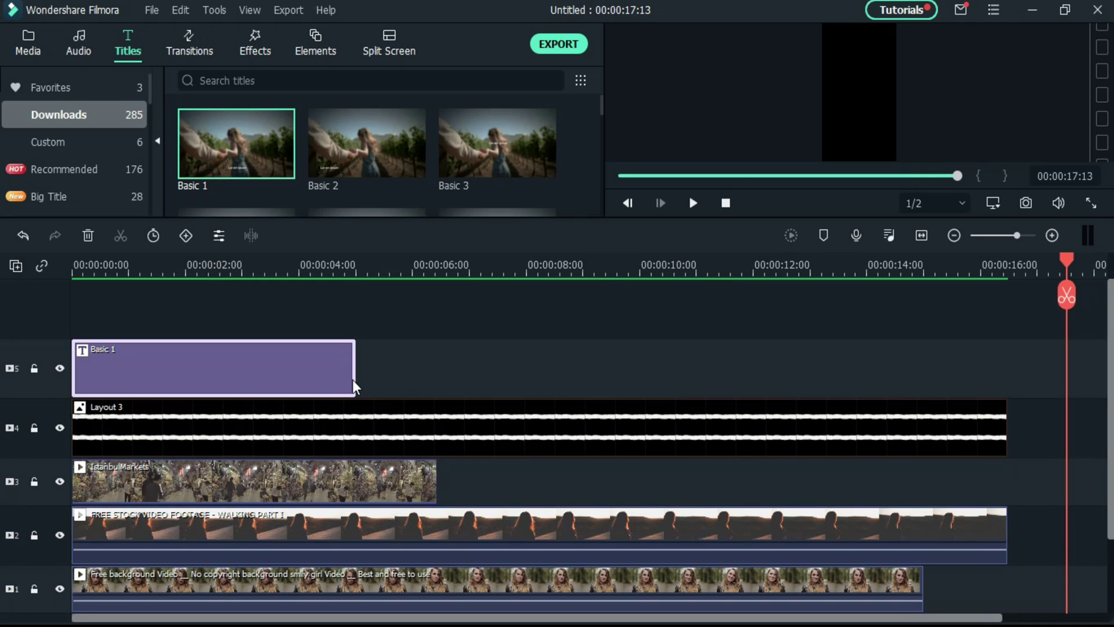
pyautogui.moveTo(355, 379); pyautogui.dragTo(1014, 387)
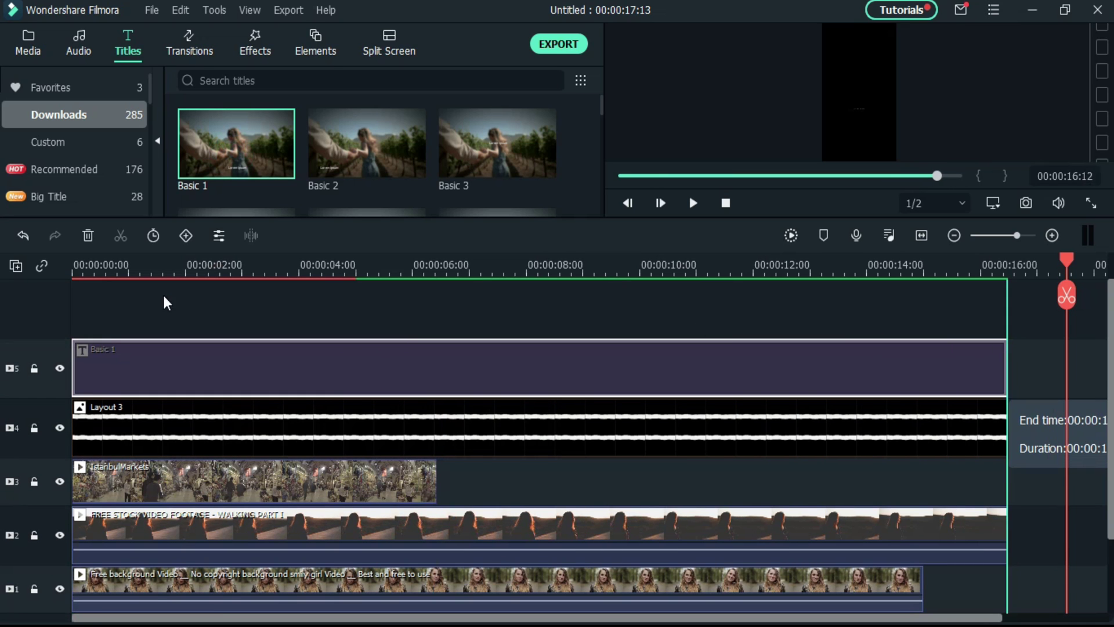
pyautogui.click(167, 354)
pyautogui.moveTo(173, 254); pyautogui.dragTo(190, 258)
pyautogui.click(292, 361)
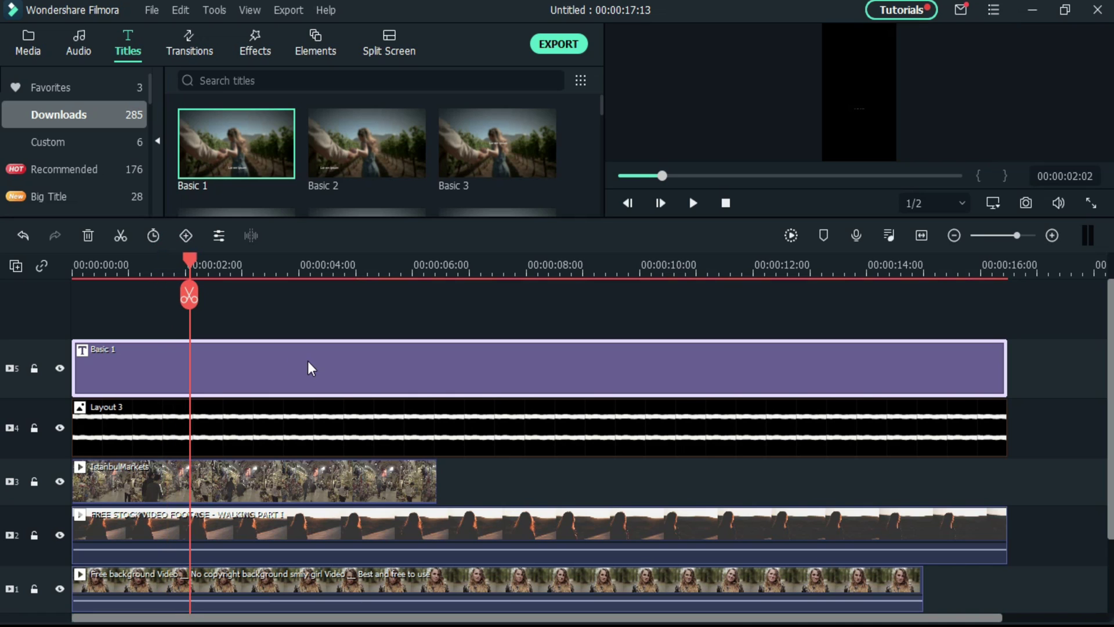
pyautogui.doubleClick(308, 372)
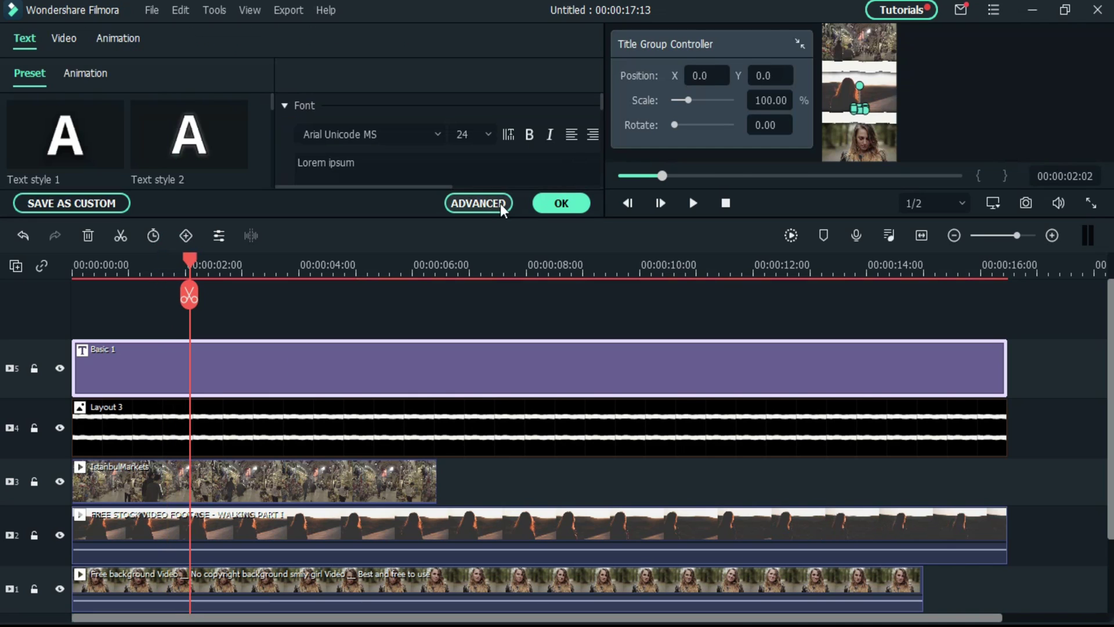
# - In the advanced editor, replace the Lorem ipsum placeholder with 'Instagram' at font size 90
pyautogui.click(491, 203)
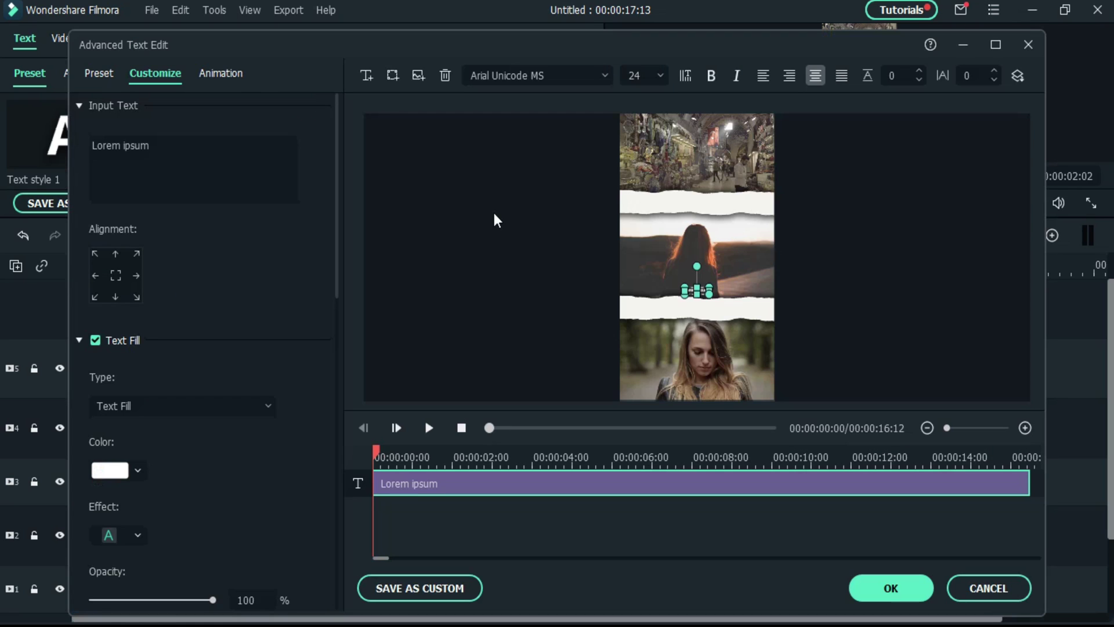
pyautogui.moveTo(167, 143); pyautogui.dragTo(85, 152)
pyautogui.write('Instagram')
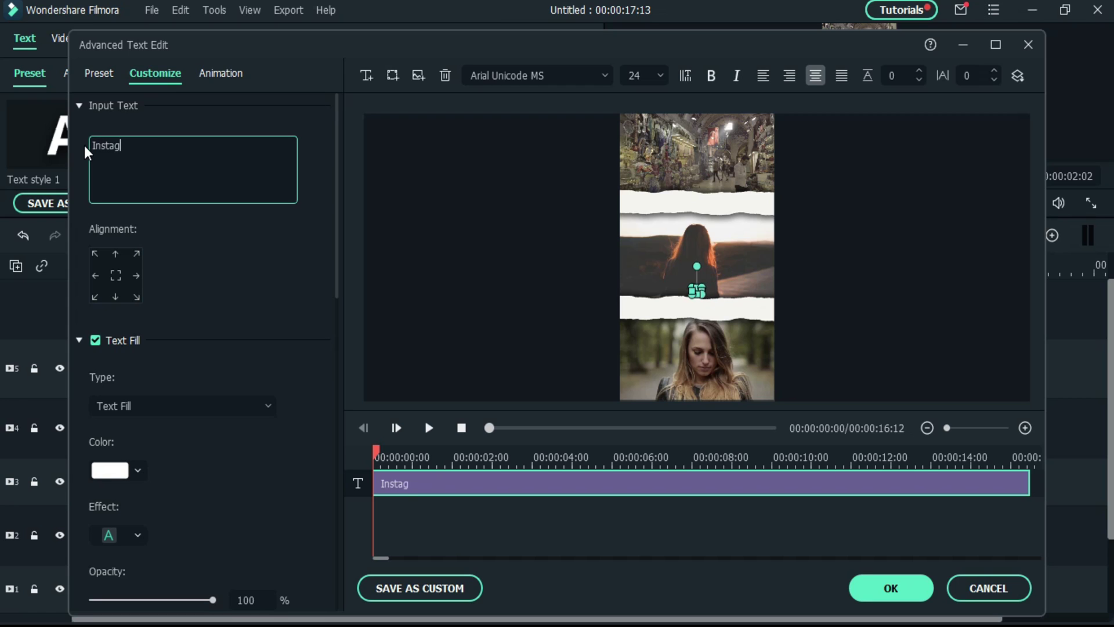
pyautogui.click(668, 76)
pyautogui.scroll(-5, 637, 164)
pyautogui.click(639, 111)
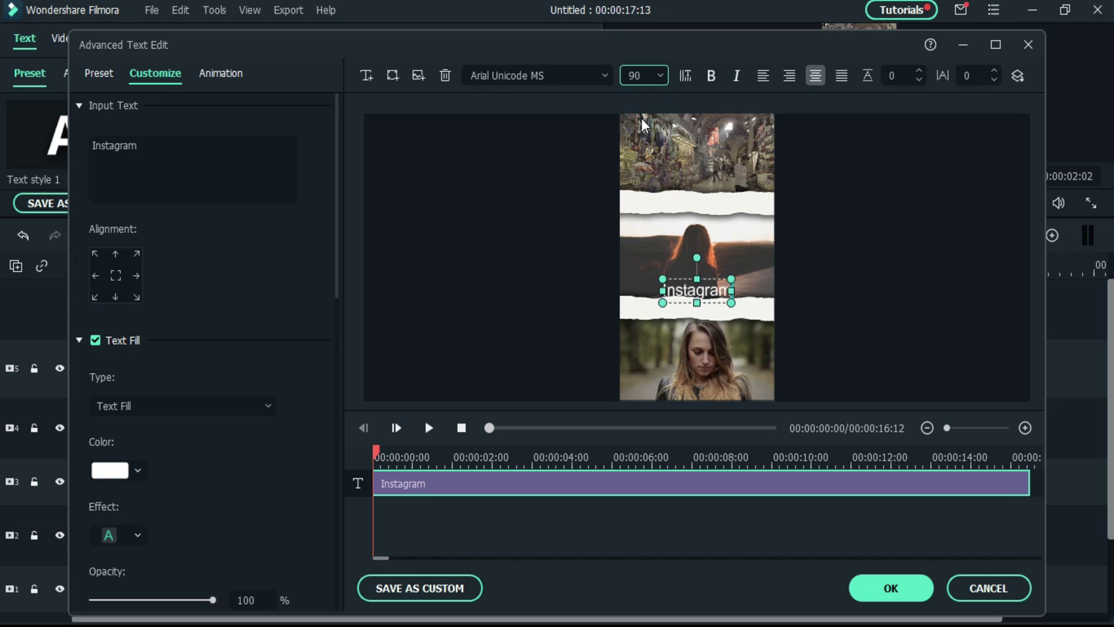
# - Move the Instagram text down over the bottom clip and bring up the animation presets
pyautogui.moveTo(684, 276); pyautogui.dragTo(689, 370)
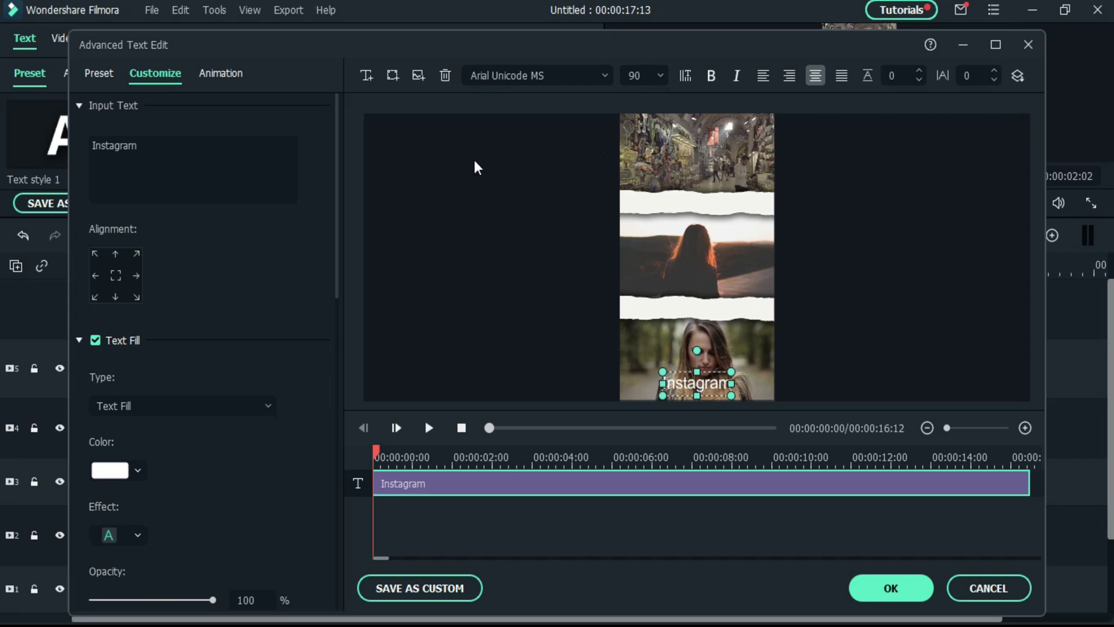
pyautogui.click(99, 475)
pyautogui.click(440, 346)
pyautogui.click(673, 256)
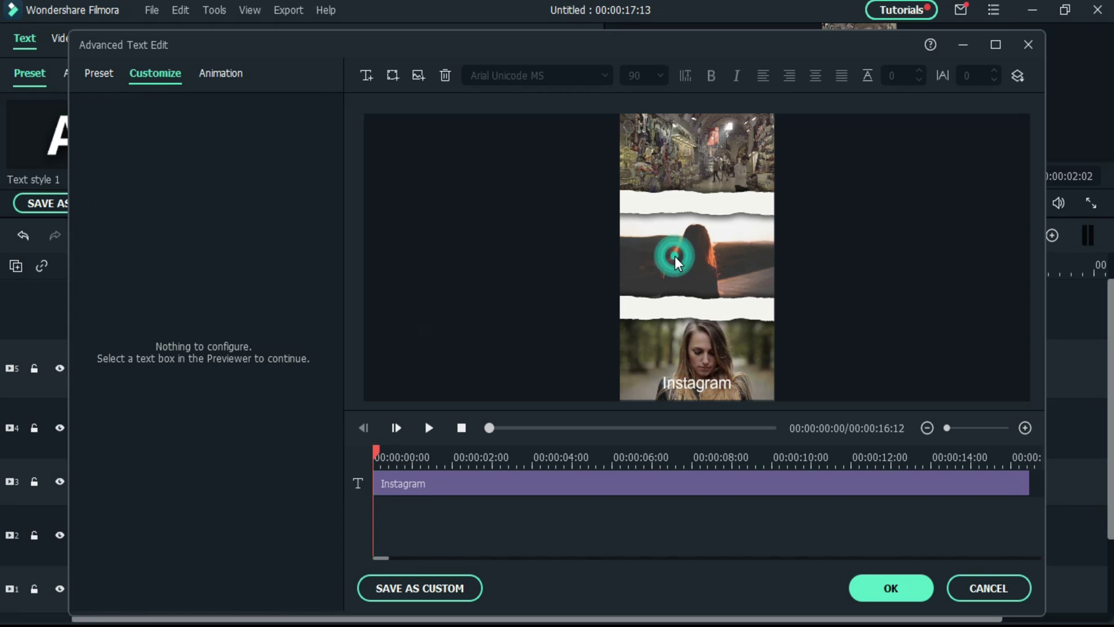
pyautogui.click(658, 393)
pyautogui.click(221, 73)
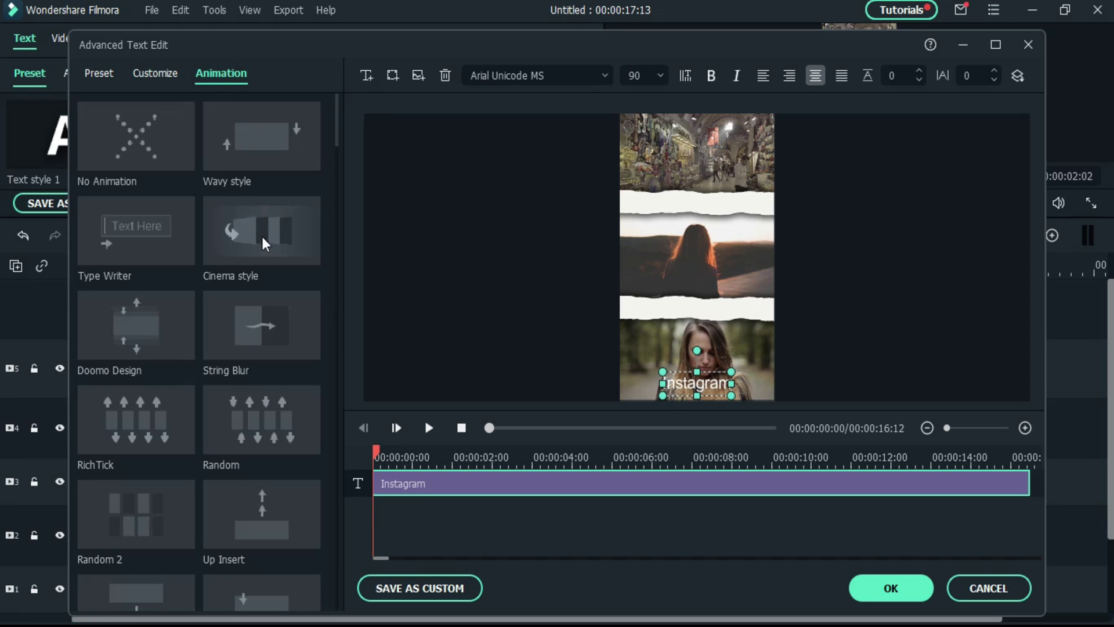
# - Give the Instagram title the Type Writer animation, preview it, and confirm the title edits
pyautogui.click(96, 256)
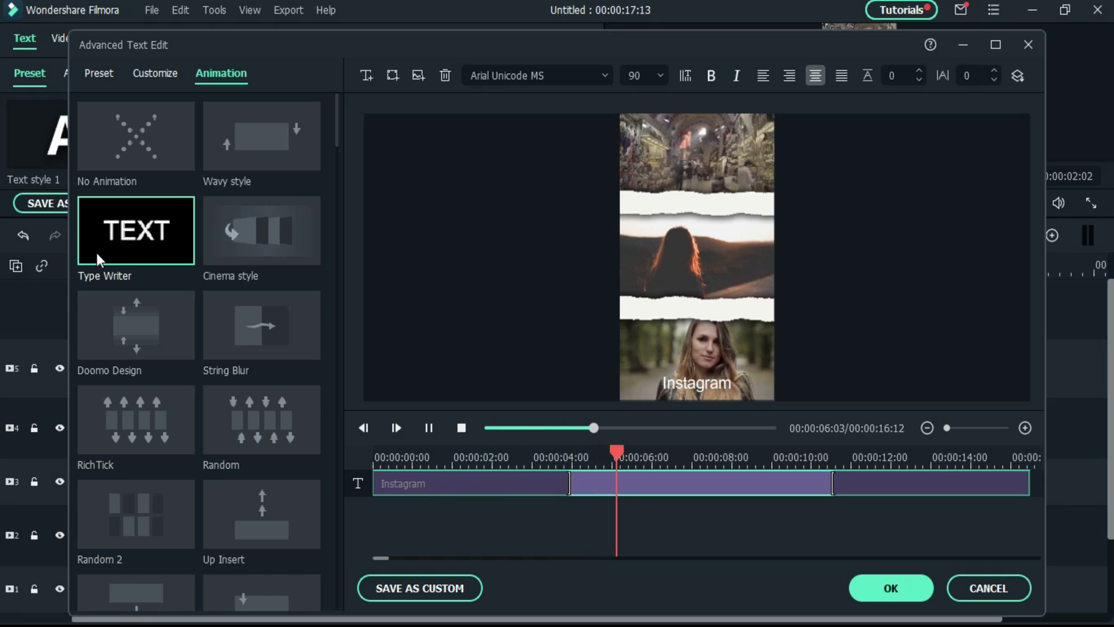
pyautogui.click(132, 336)
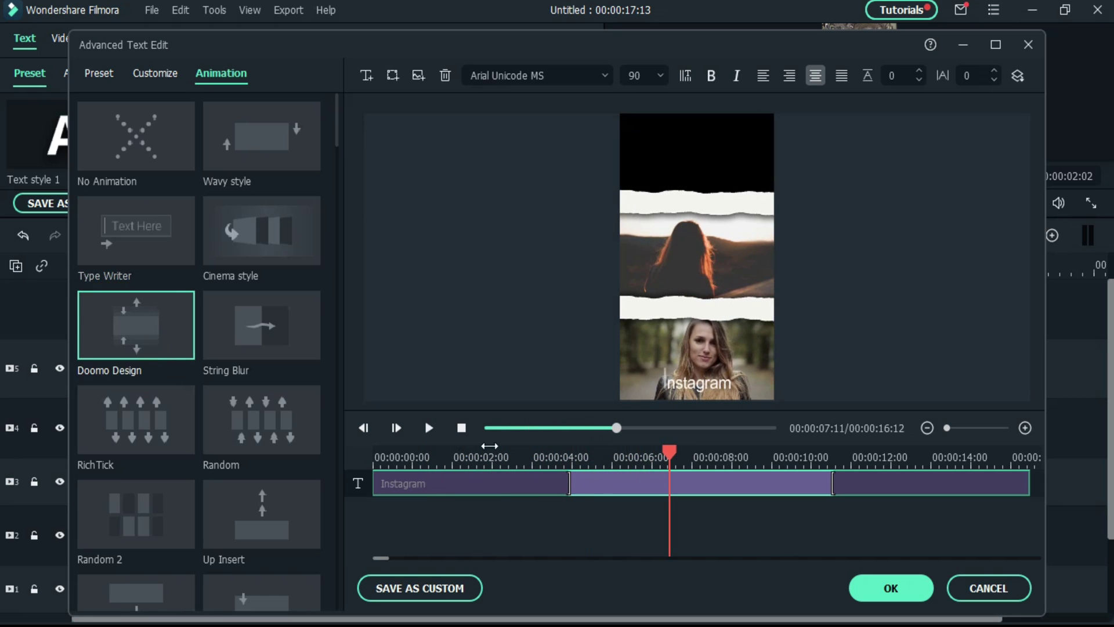
pyautogui.click(459, 428)
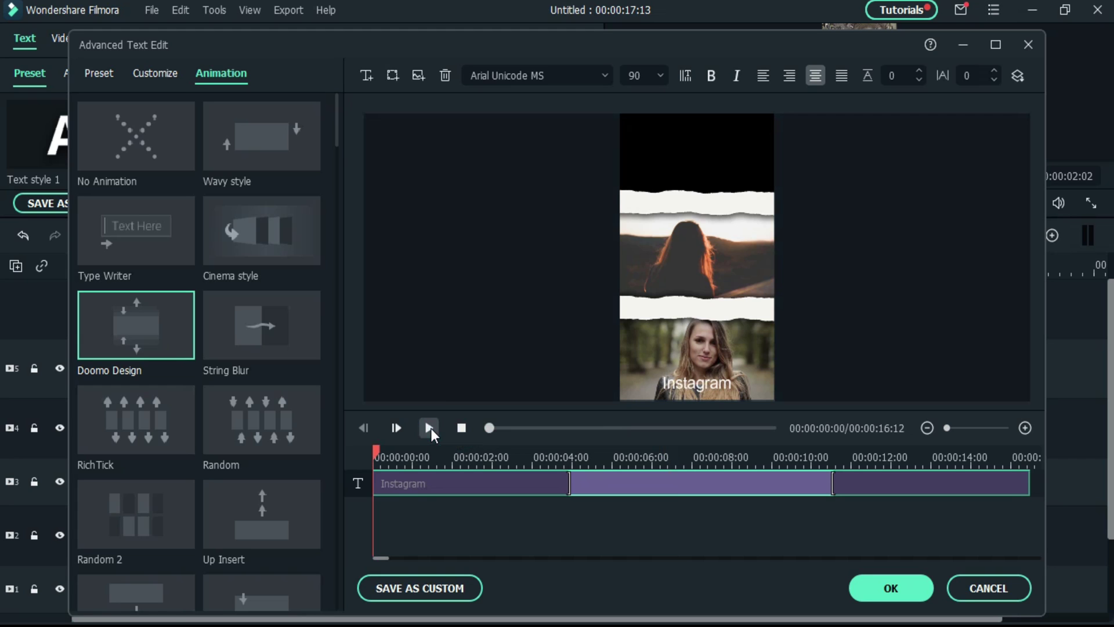
pyautogui.click(430, 428)
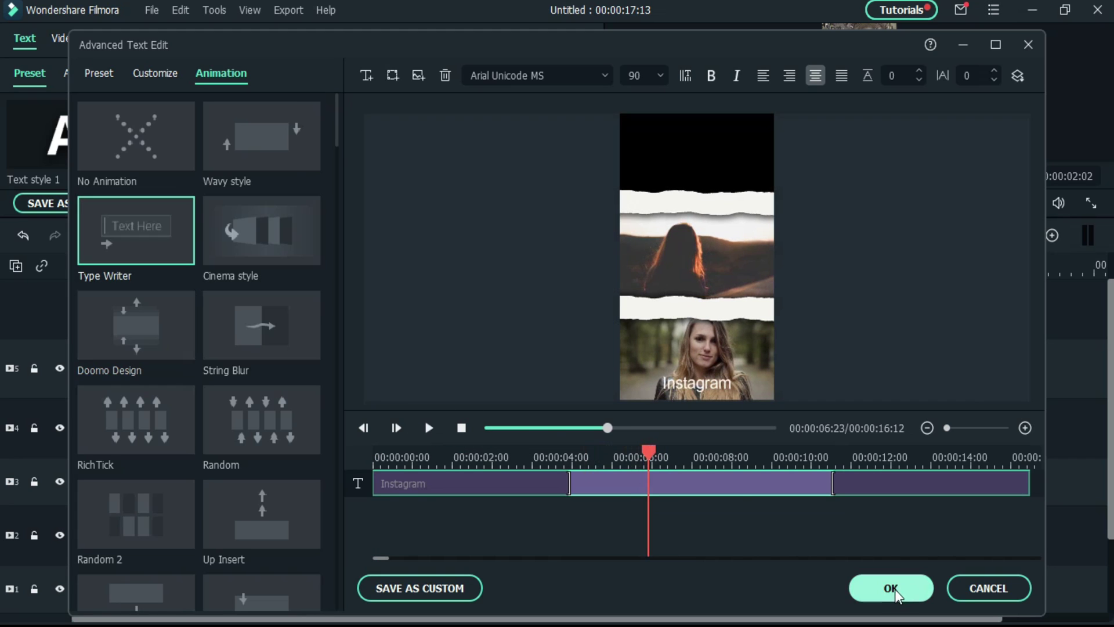
pyautogui.click(892, 589)
pyautogui.click(580, 203)
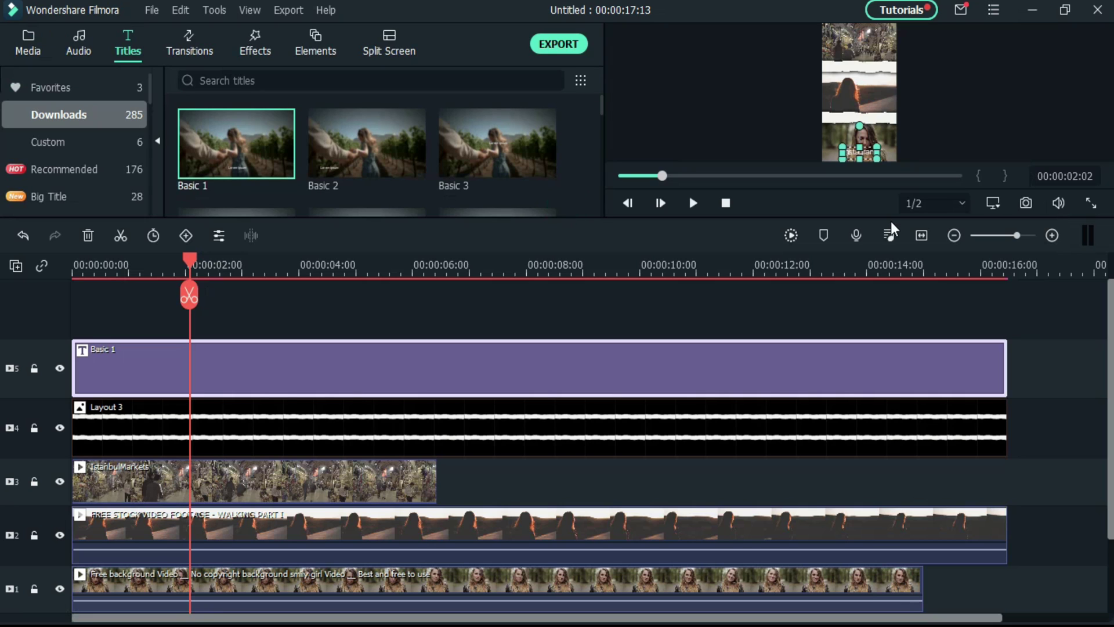
# - Render the 412-frame timeline preview and play the titled video from the beginning
pyautogui.click(793, 236)
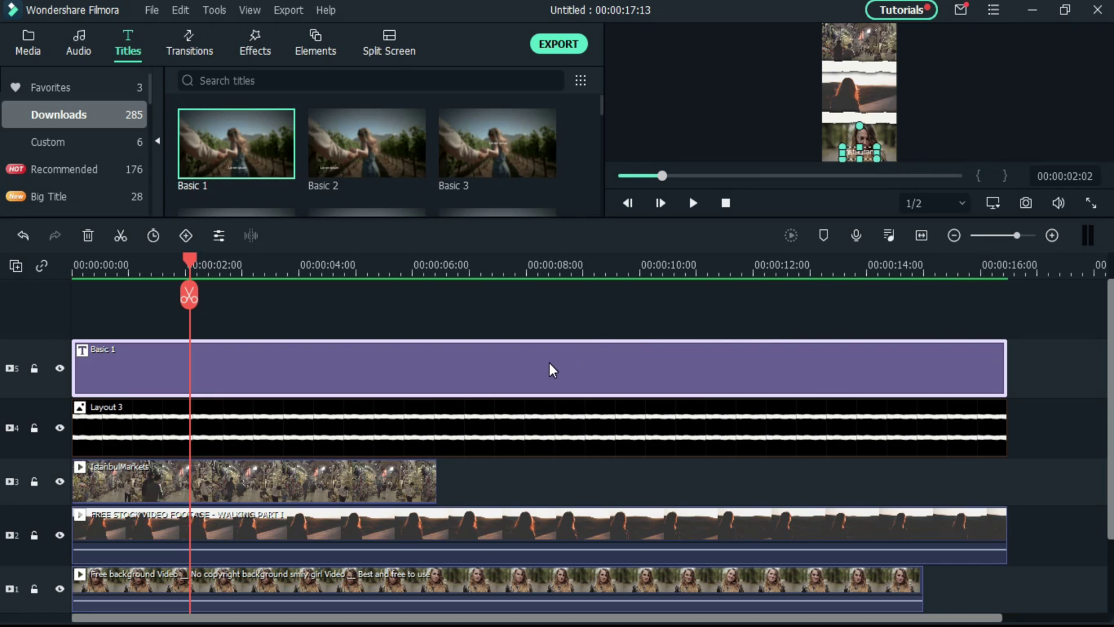
pyautogui.press('Home')
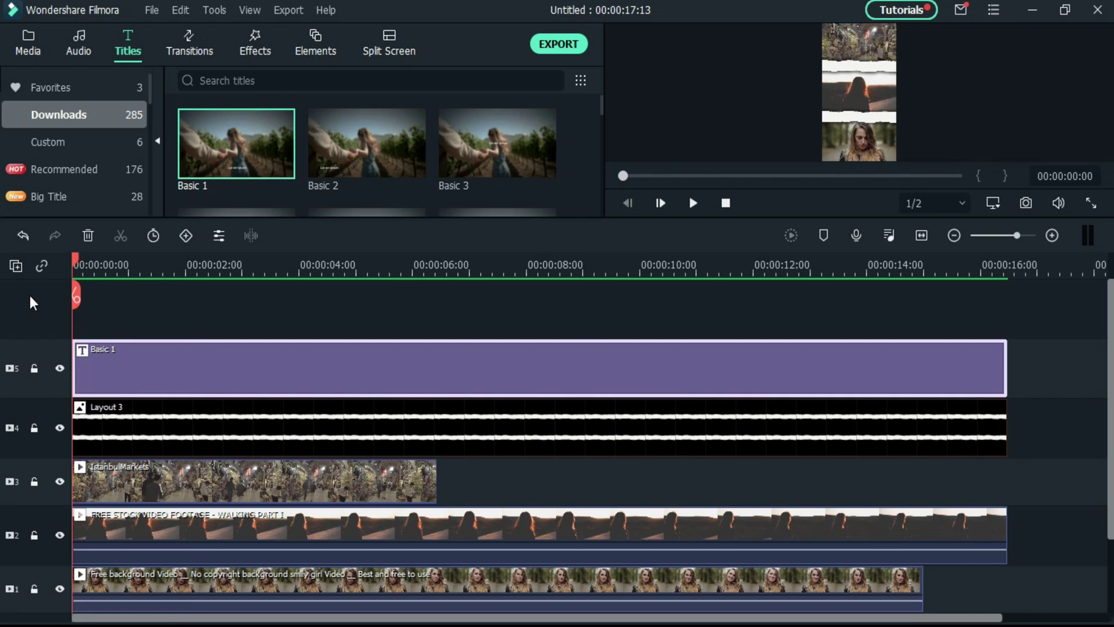
pyautogui.click(691, 203)
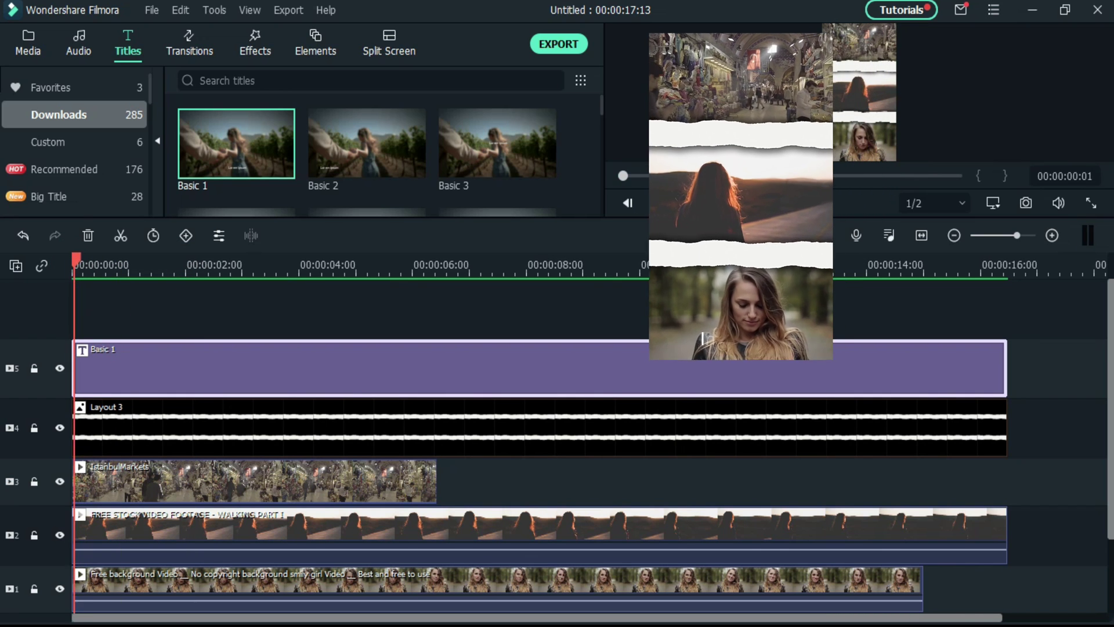